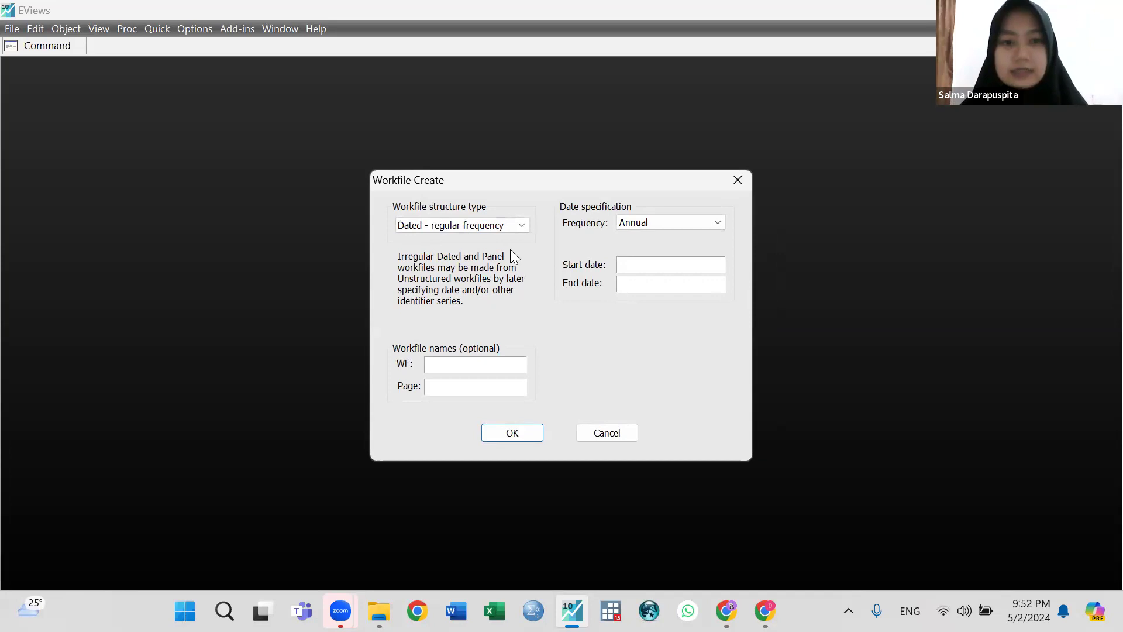
# Set the workfile structure to Dated - regular frequency with an Annual frequency
pyautogui.click(507, 225)
pyautogui.click(503, 250)
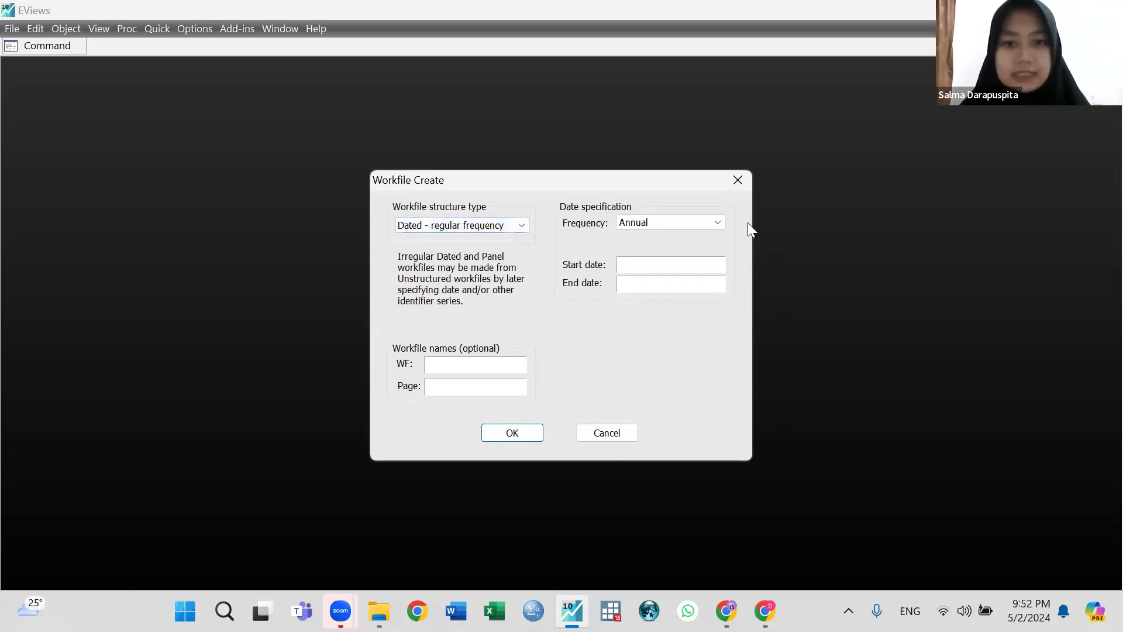
pyautogui.click(717, 225)
pyautogui.click(706, 249)
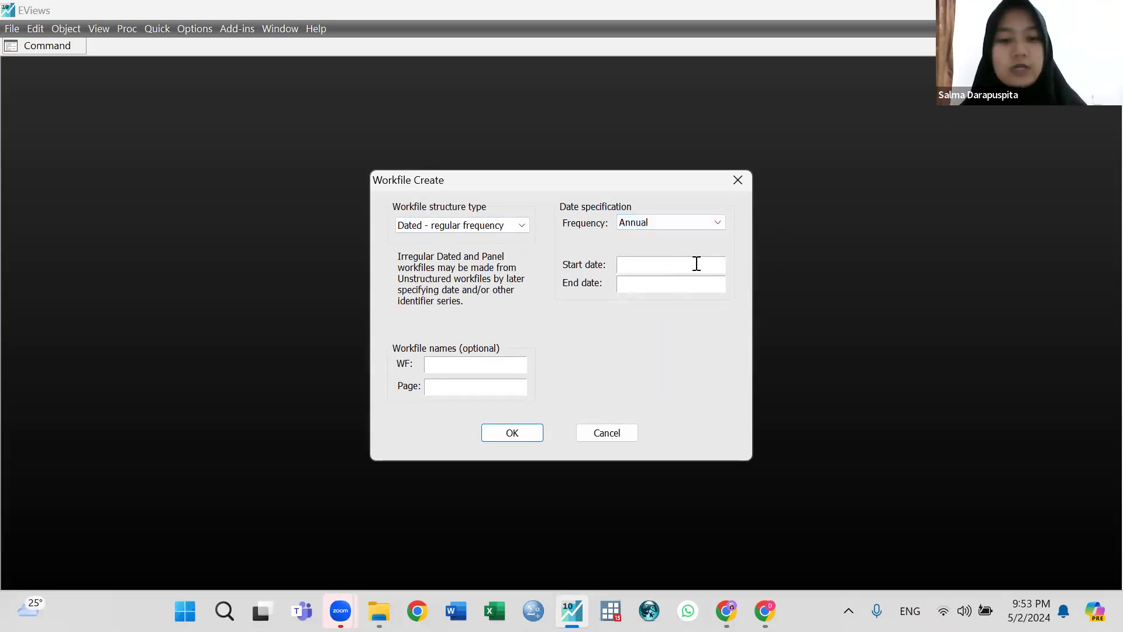
# Check the years in the data ekomet spreadsheet, and create the workfile with start date 1989 and end date 2013
pyautogui.hotkey('alt', 'Tab')
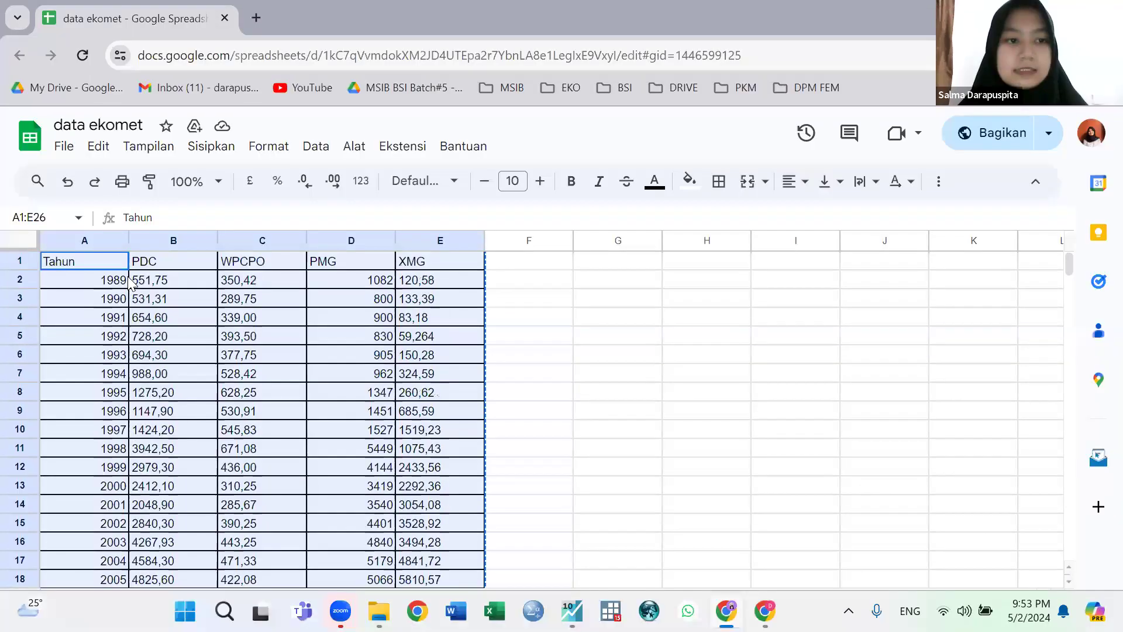
pyautogui.scroll(-10, 122, 287)
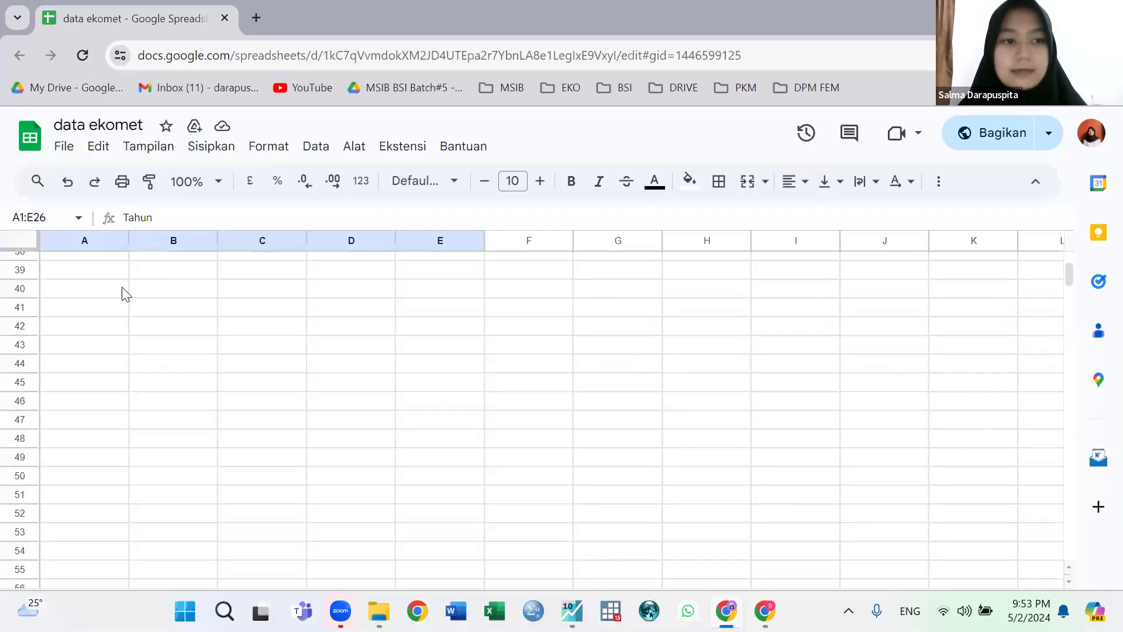
pyautogui.scroll(5, 120, 293)
pyautogui.scroll(7, 134, 393)
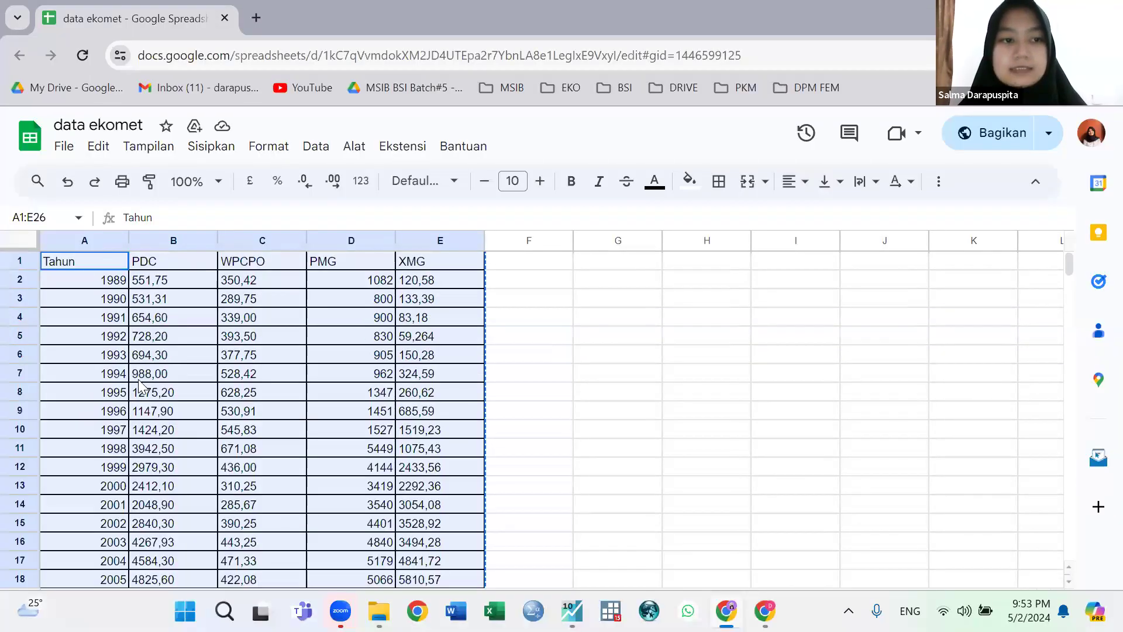
pyautogui.hotkey('alt', 'Tab')
pyautogui.click(663, 269)
pyautogui.write('1989')
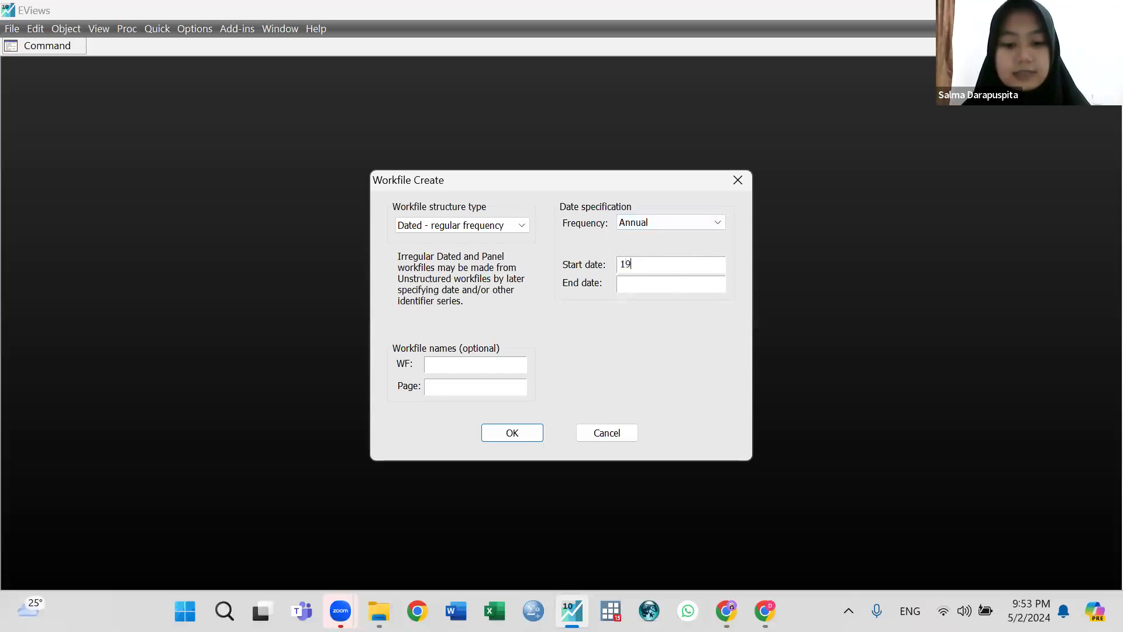
pyautogui.click(657, 282)
pyautogui.write('2013')
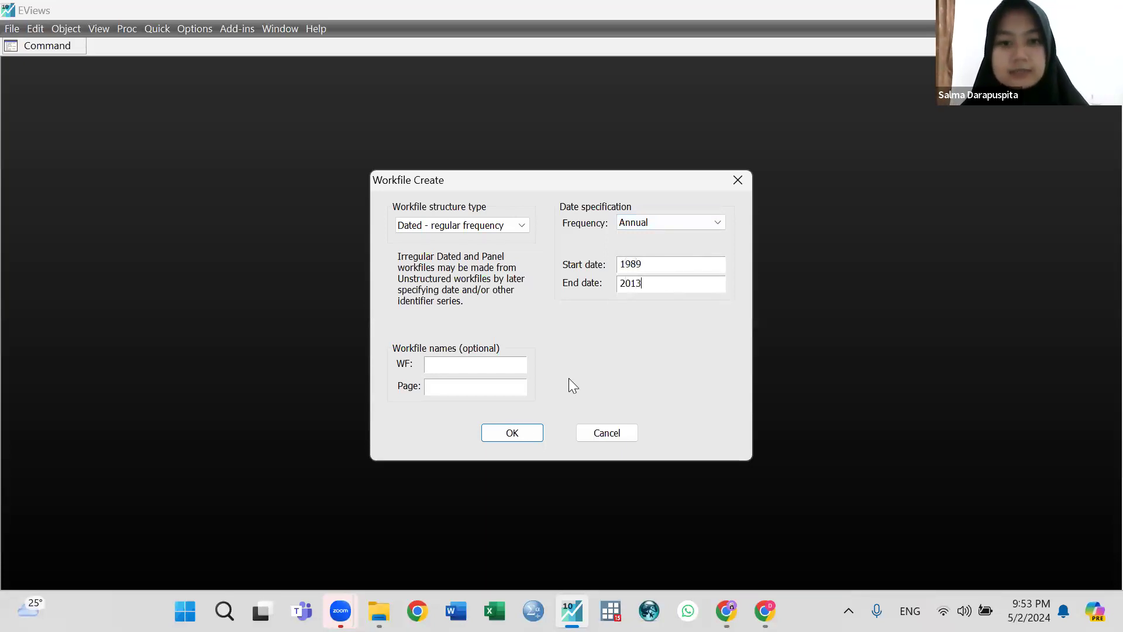
pyautogui.click(520, 425)
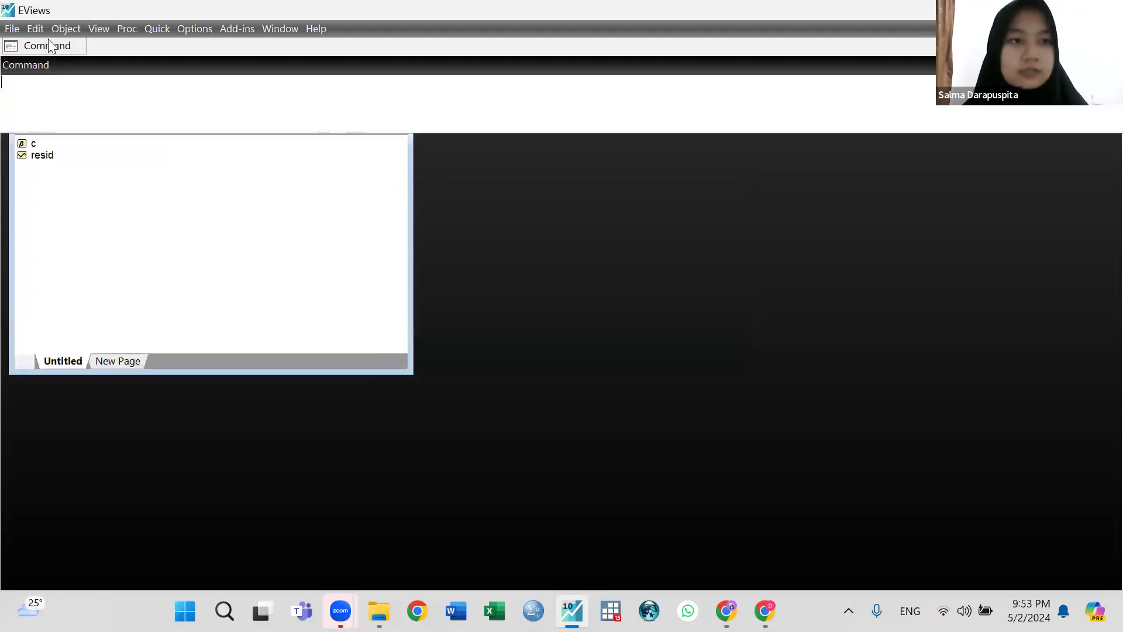
# Open an empty group and paste the copied spreadsheet data into it, with the variable names in the header row above 1989
pyautogui.click(153, 32)
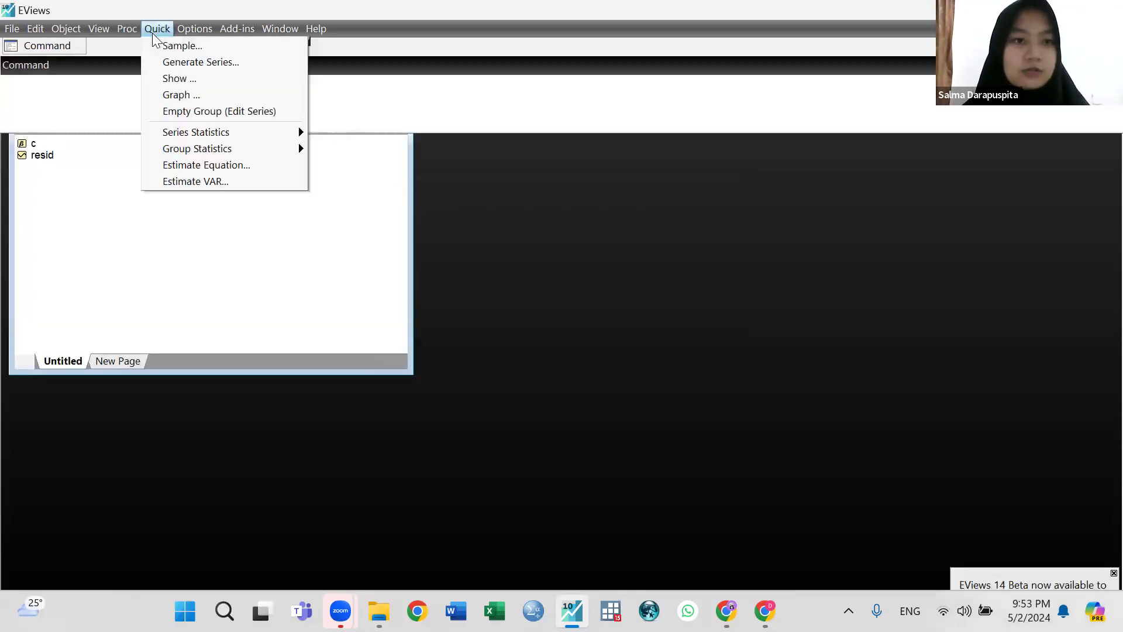
pyautogui.click(199, 115)
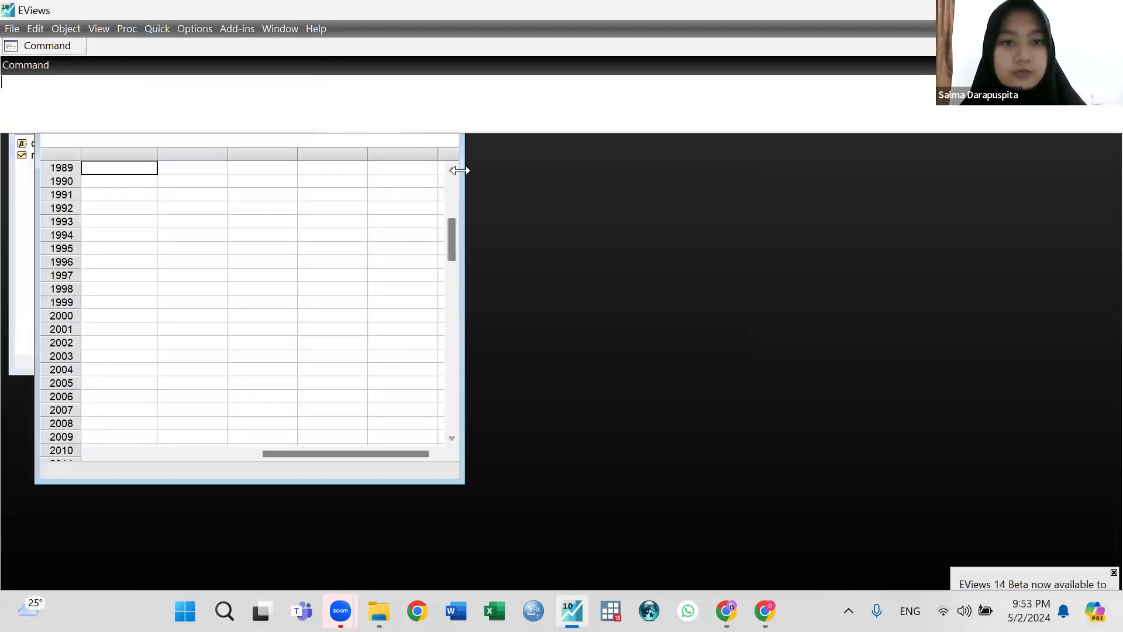
pyautogui.scroll(1, 304, 283)
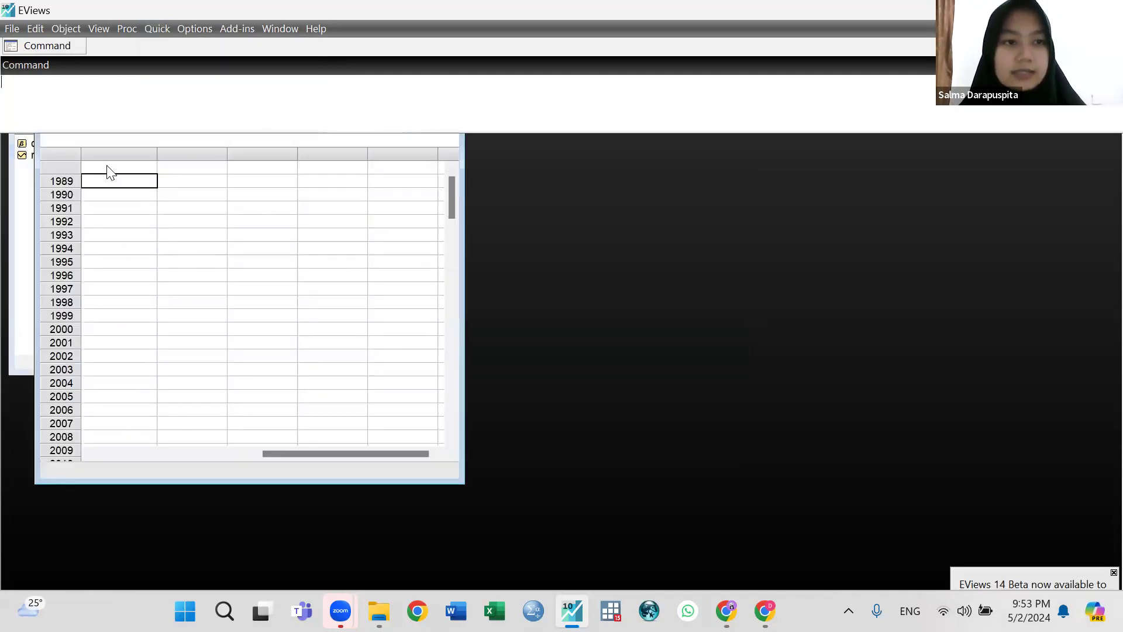
pyautogui.hotkey('ctrl', 'v')
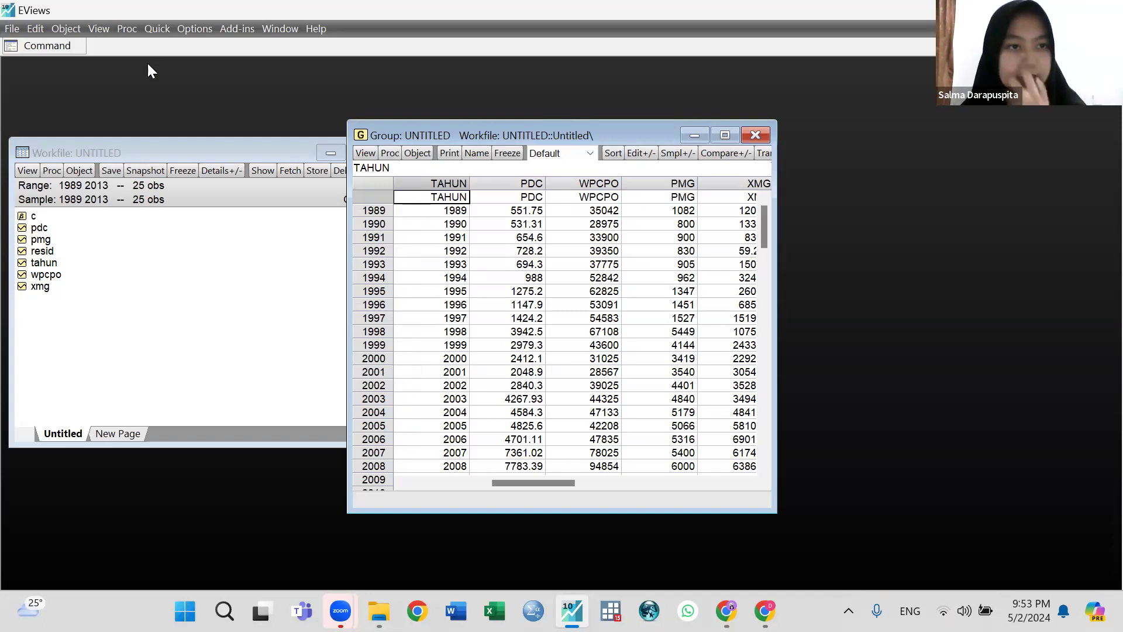
# Estimate the least squares equation pmg c pdc xmg xmg^2 and move its results window clear of the workfile's series list
pyautogui.click(156, 29)
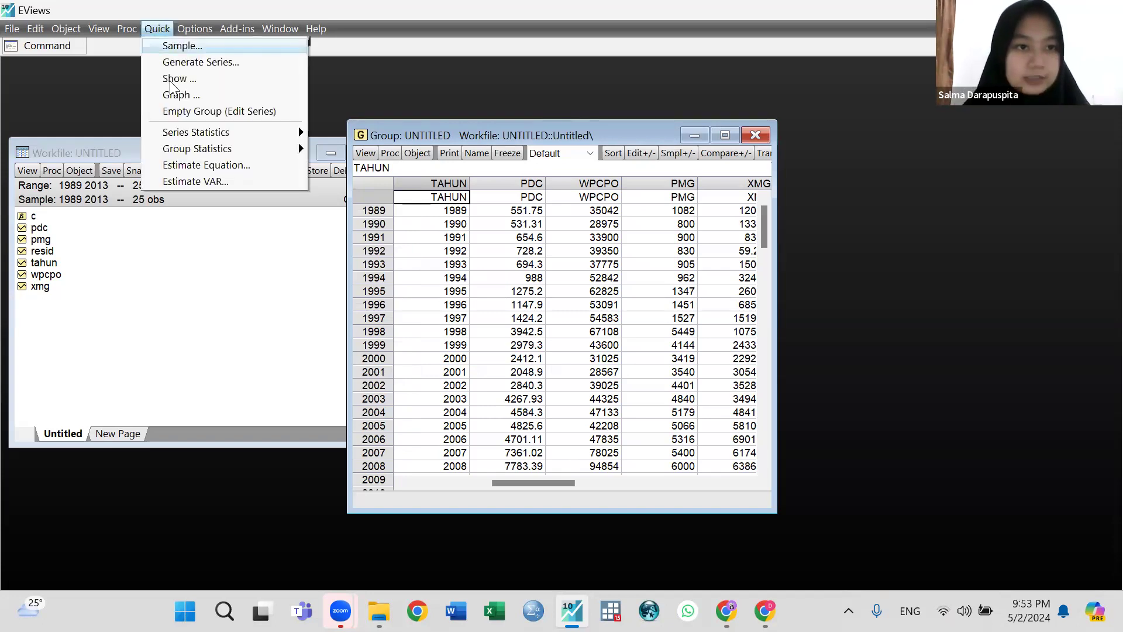
pyautogui.click(216, 166)
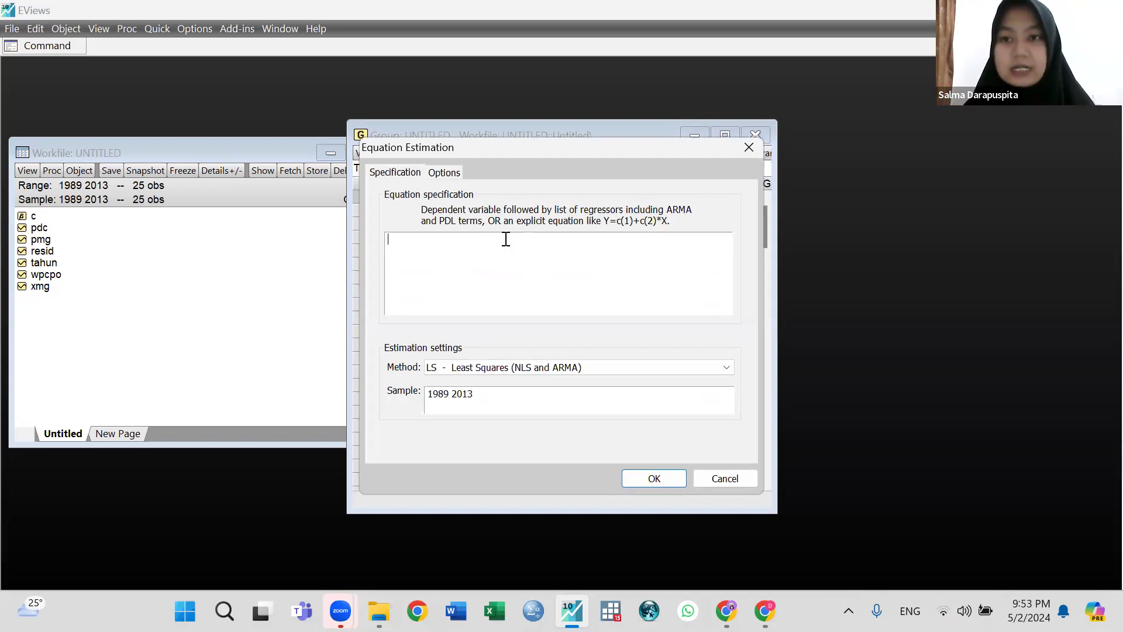
pyautogui.write('pmg')
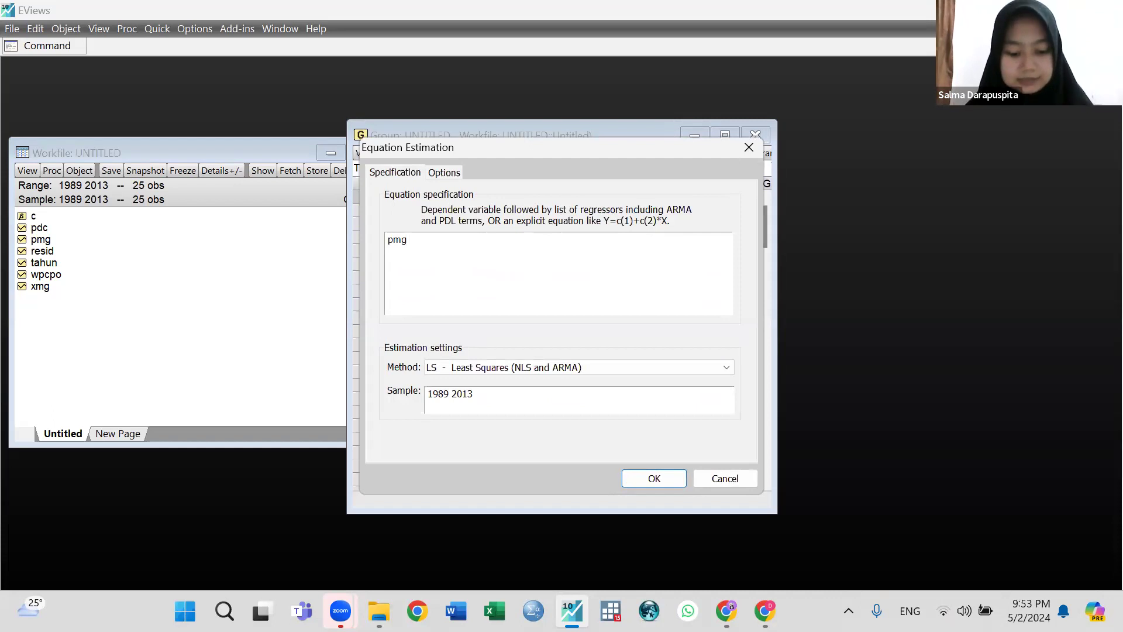
pyautogui.write(' c')
pyautogui.write(' pdc')
pyautogui.write(' xmg ')
pyautogui.write('xmg')
pyautogui.write('^2')
pyautogui.press('BackSpace')
pyautogui.write('2')
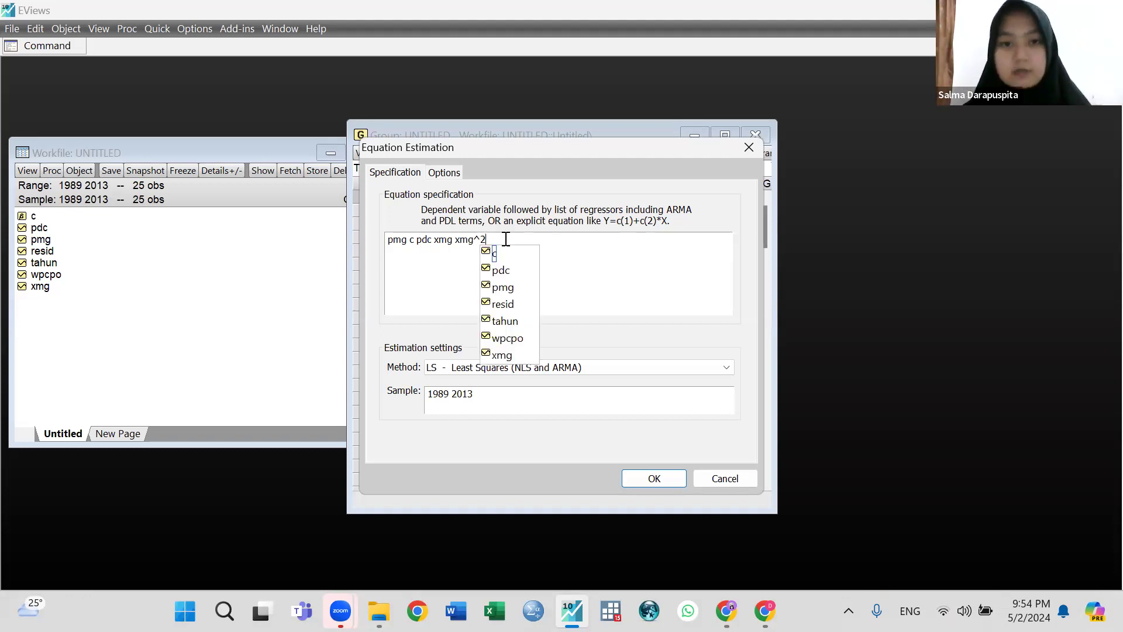
pyautogui.click(655, 478)
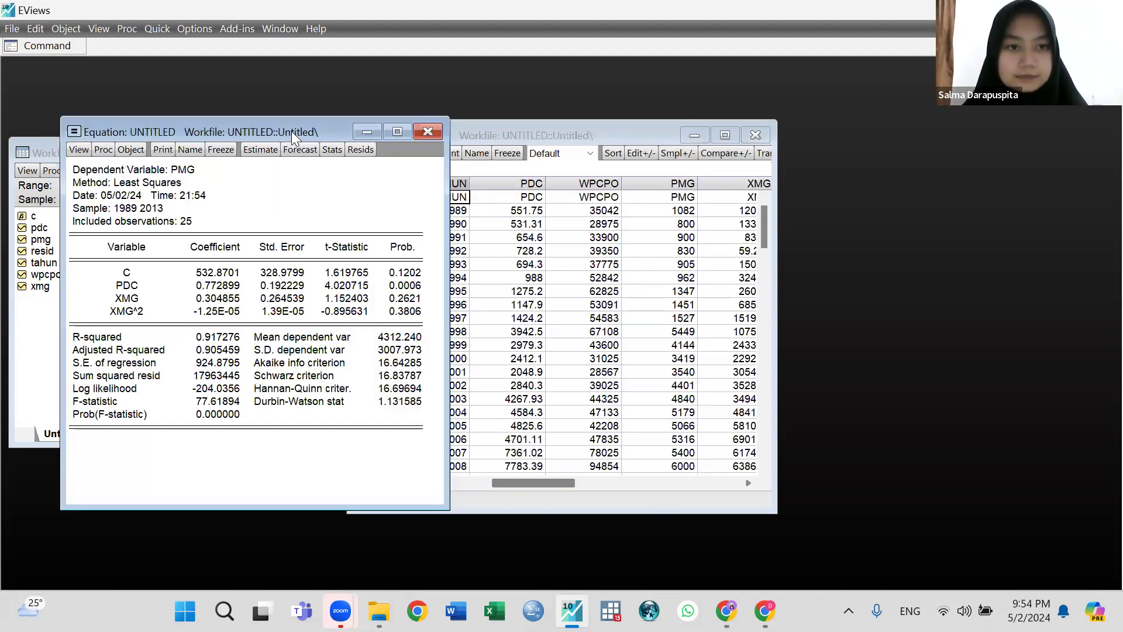
pyautogui.moveTo(291, 131); pyautogui.dragTo(563, 125)
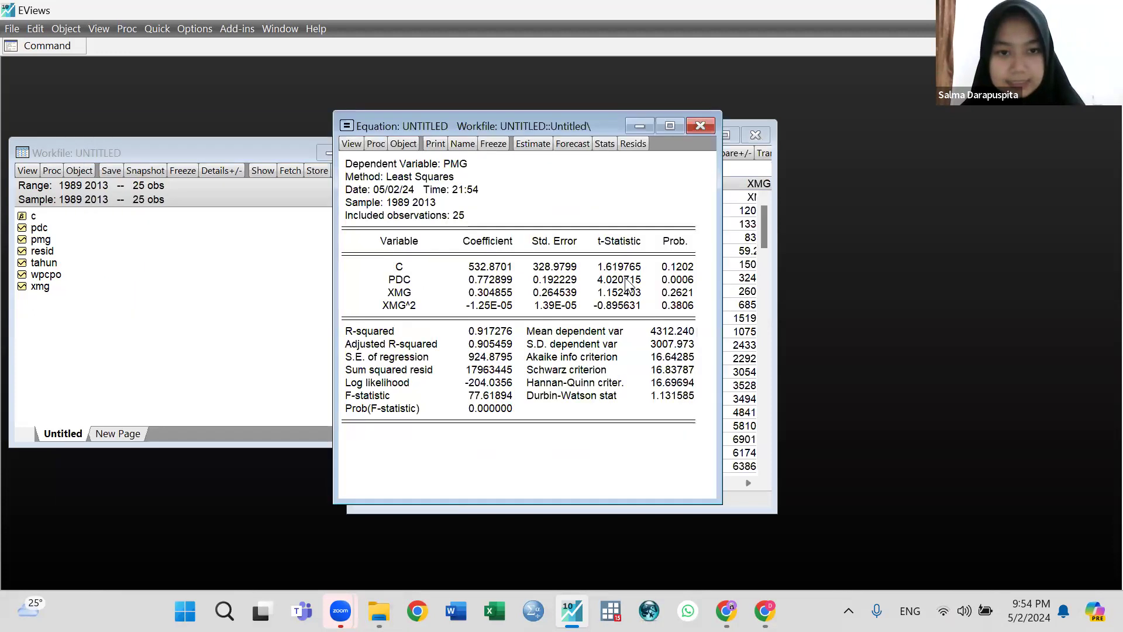
pyautogui.click(628, 310)
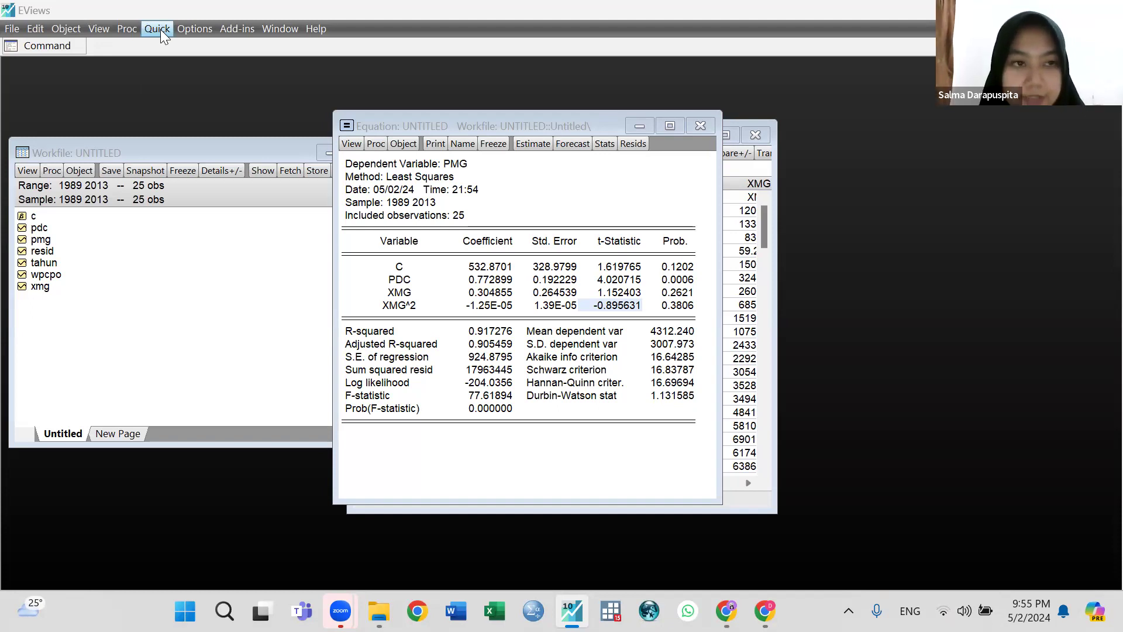
# Re-estimate the equation by least squares with the specification pdc c xmg xmg^2 wpcpo
pyautogui.click(533, 143)
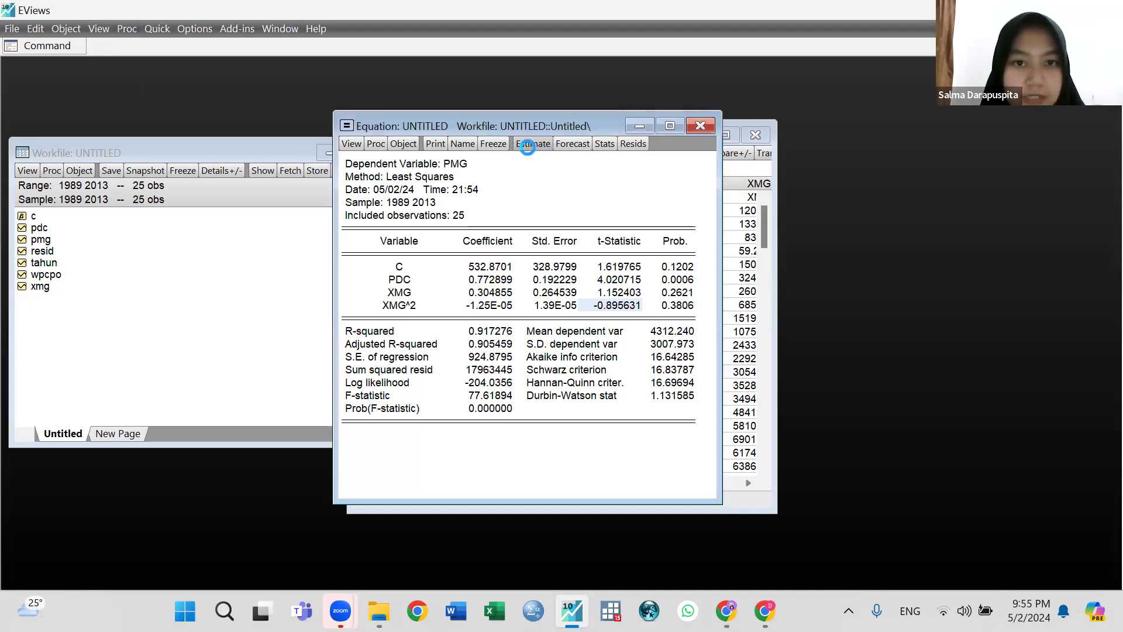
pyautogui.click(463, 235)
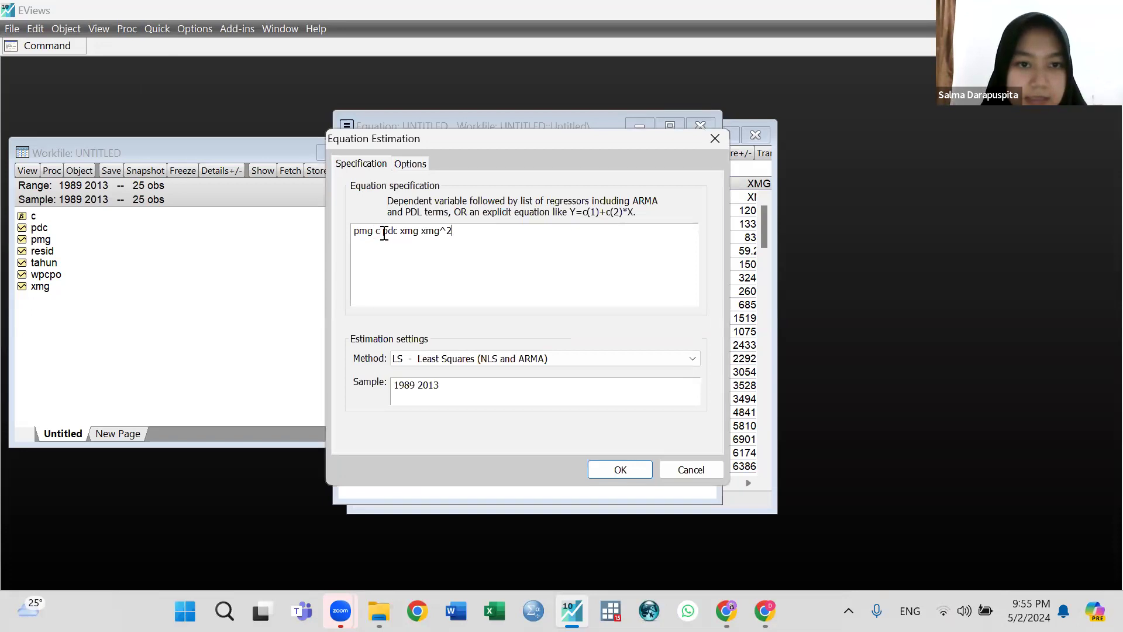
pyautogui.moveTo(383, 234); pyautogui.dragTo(353, 234)
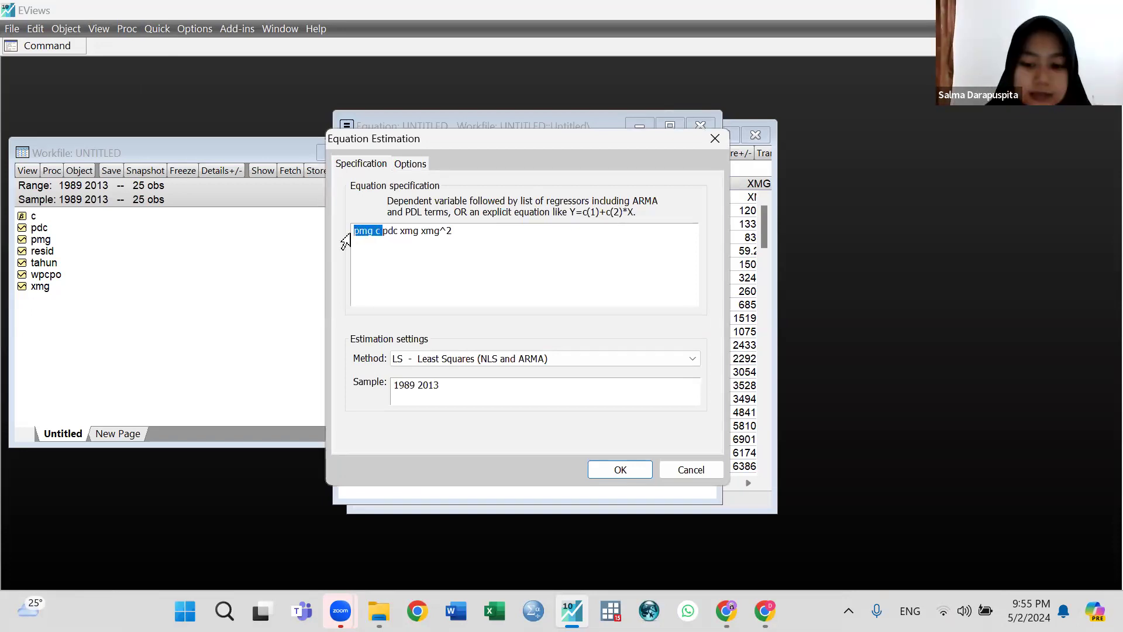
pyautogui.press('Delete')
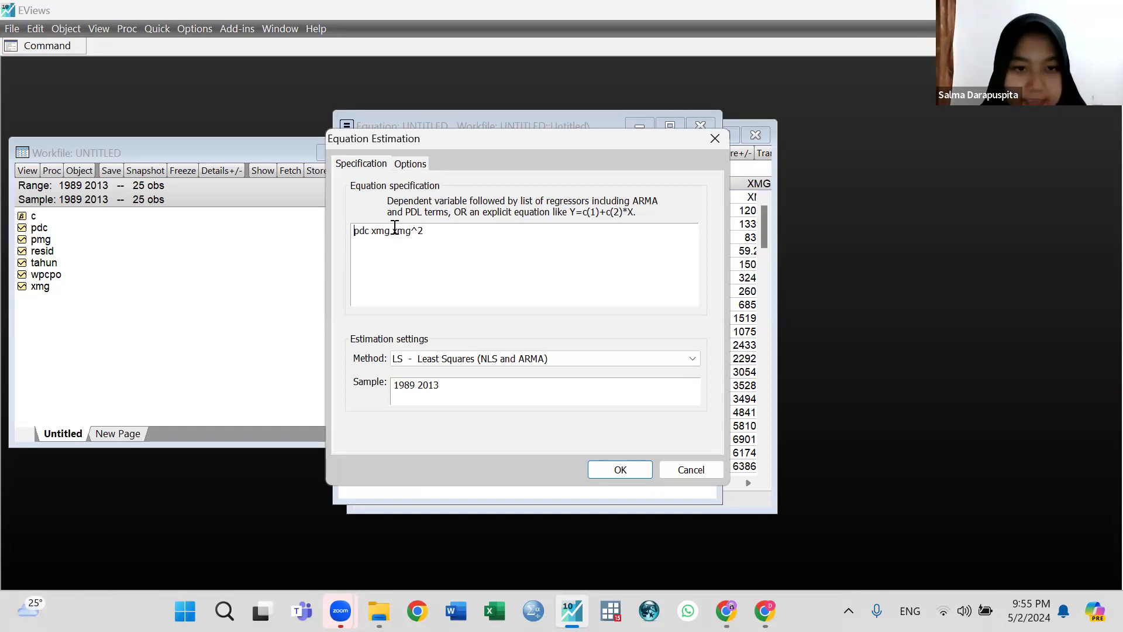
pyautogui.click(374, 230)
pyautogui.write('c ')
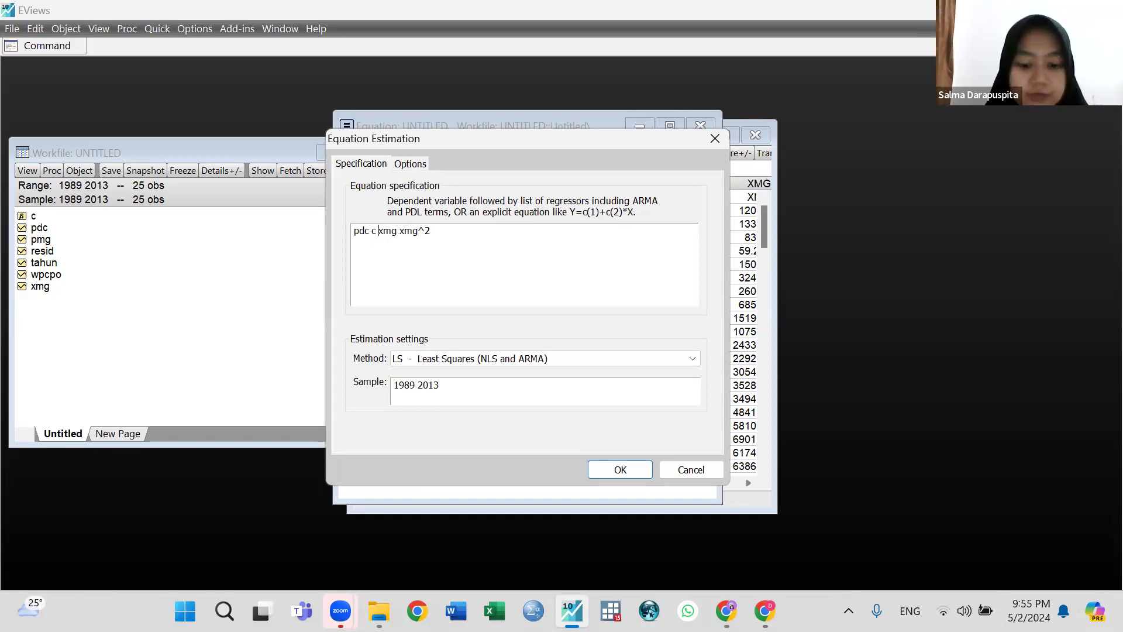
pyautogui.write('w')
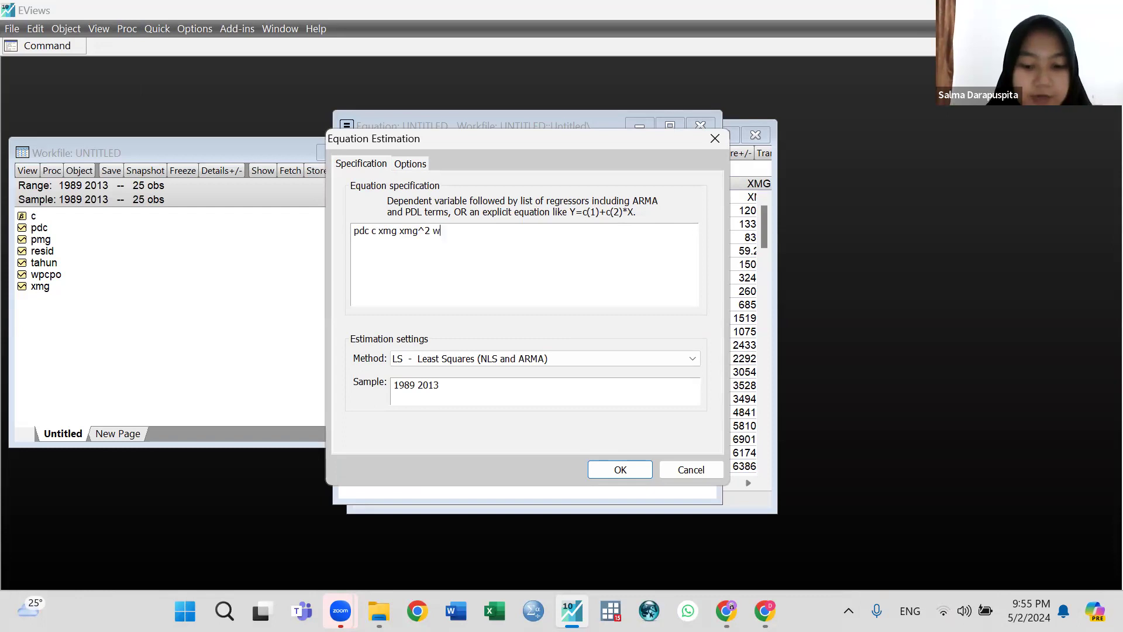
pyautogui.write('pcp')
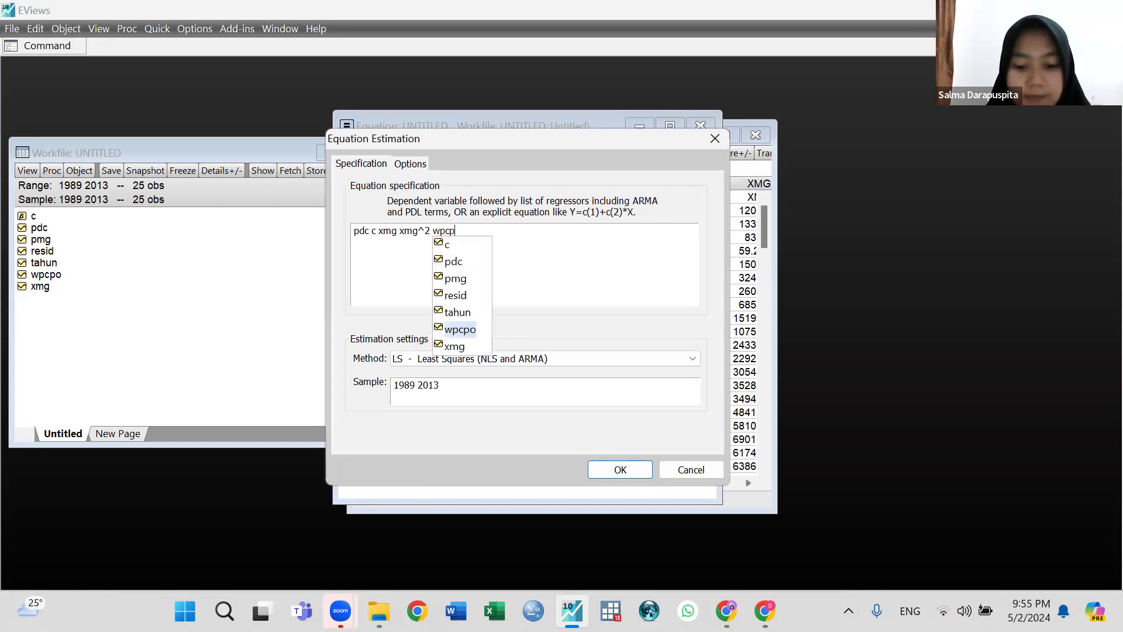
pyautogui.write('o')
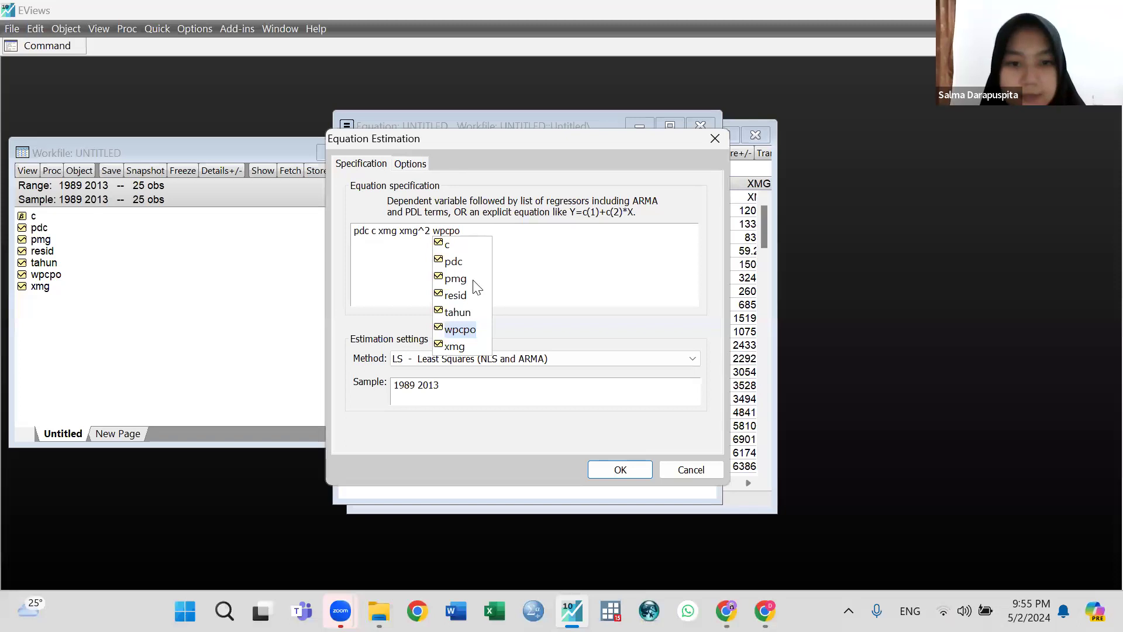
pyautogui.click(611, 463)
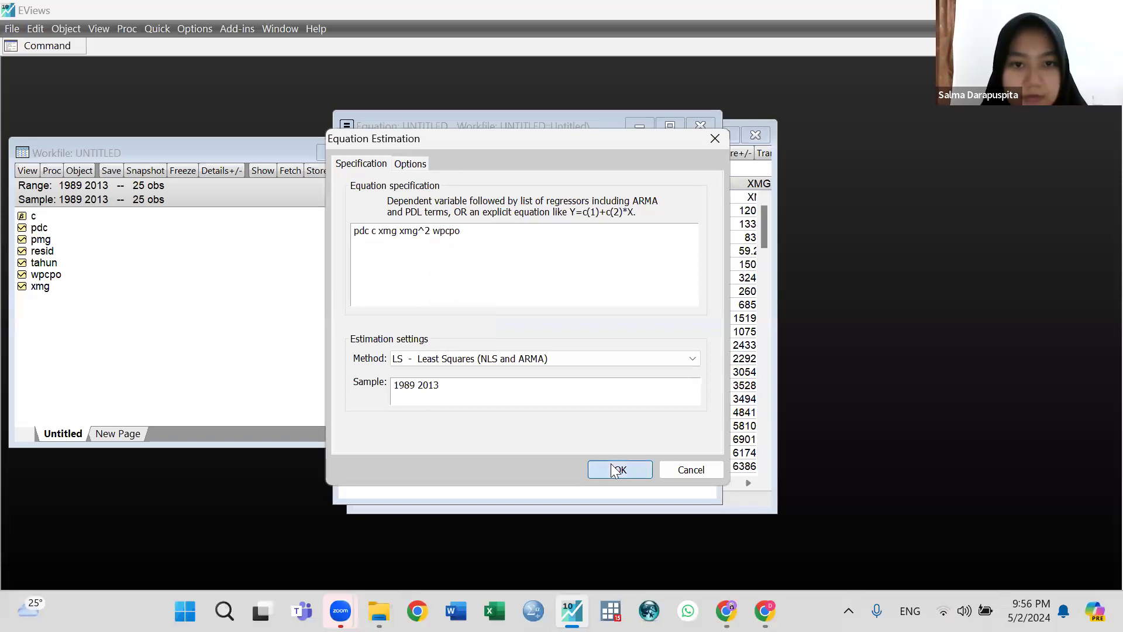
pyautogui.click(610, 463)
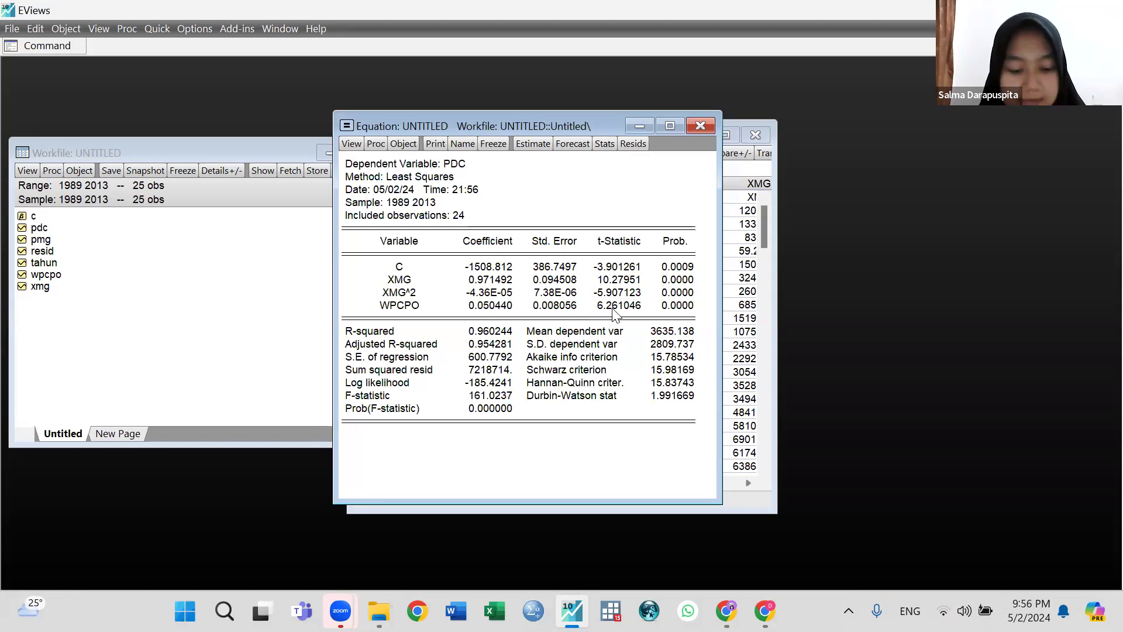
pyautogui.click(614, 311)
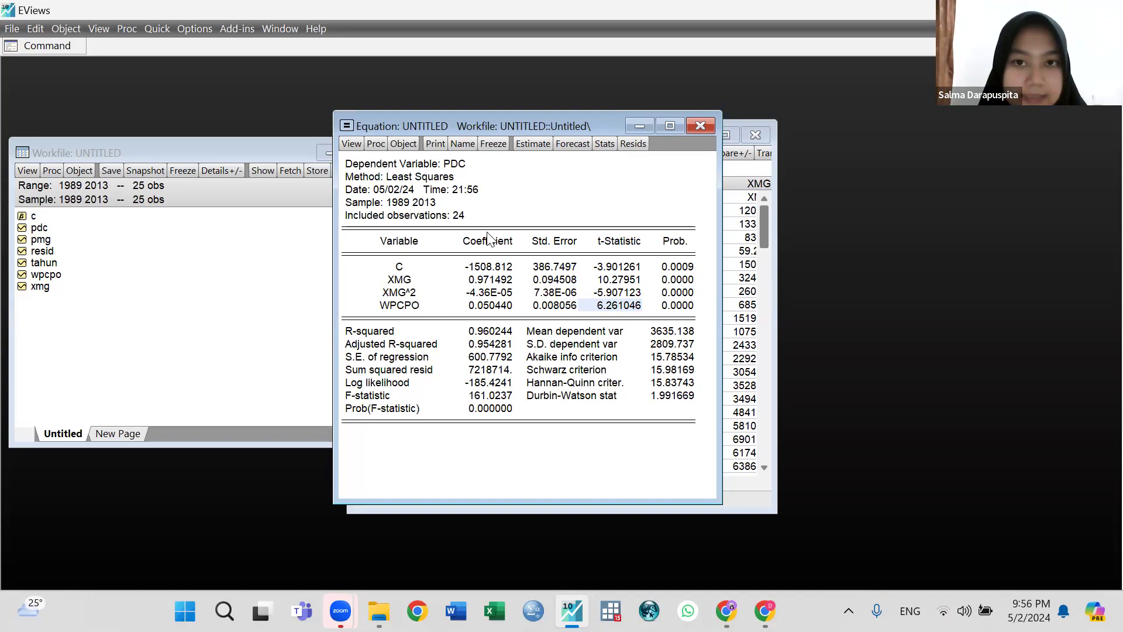
# Reopen the equation's estimation settings, change the method to TSLS - Two-Stage Least Squares, and remove wpcpo from the specification
pyautogui.click(535, 142)
pyautogui.click(447, 360)
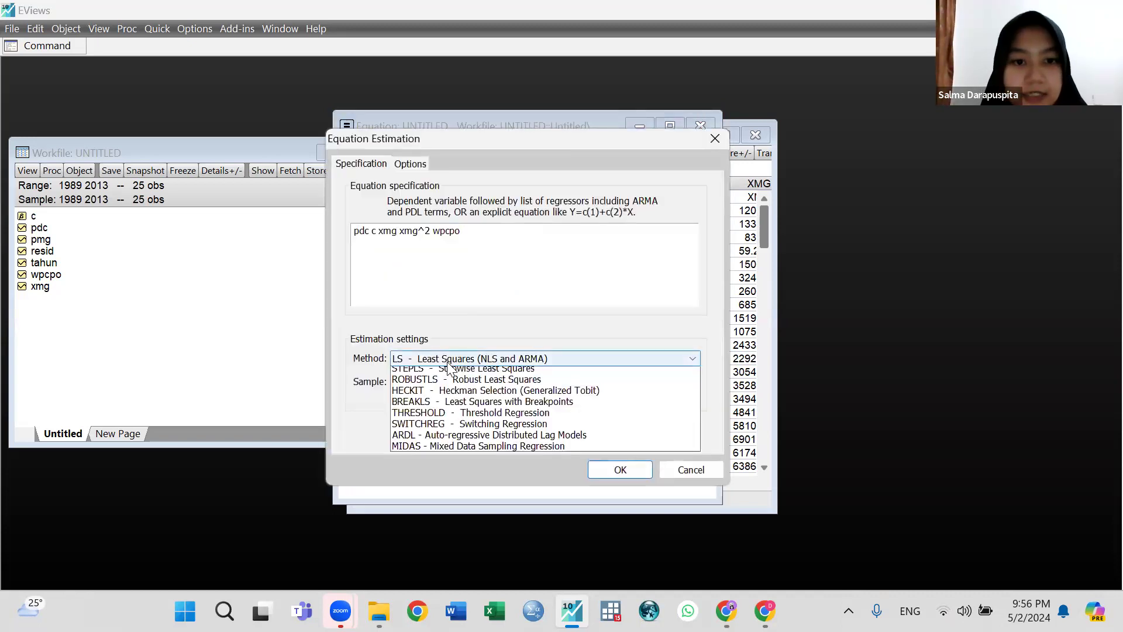
pyautogui.scroll(3, 448, 366)
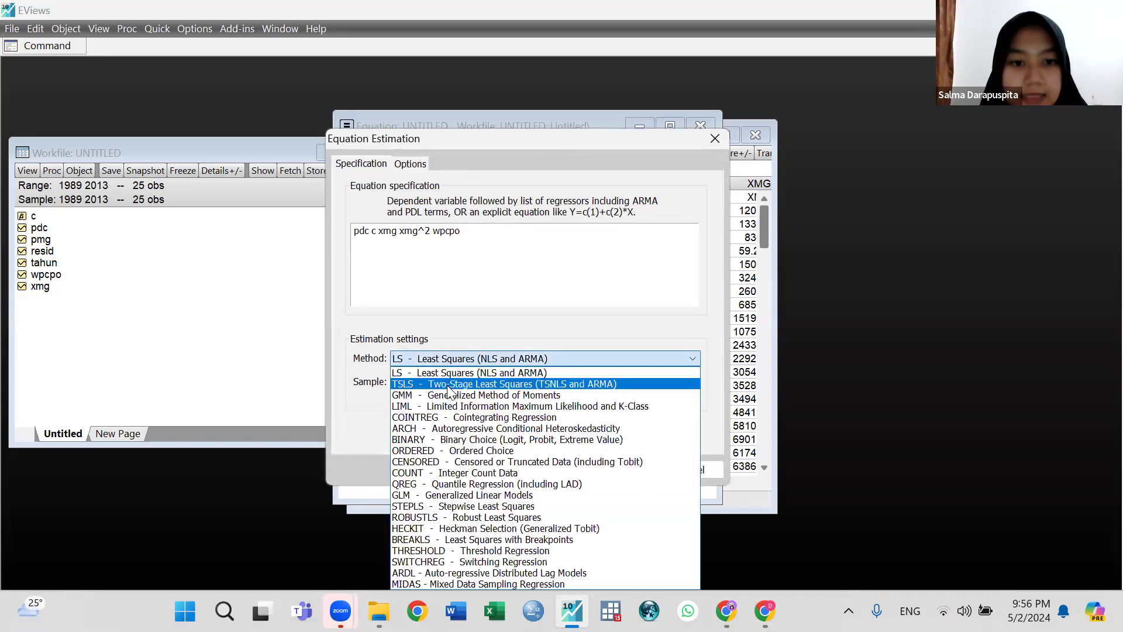
pyautogui.click(444, 381)
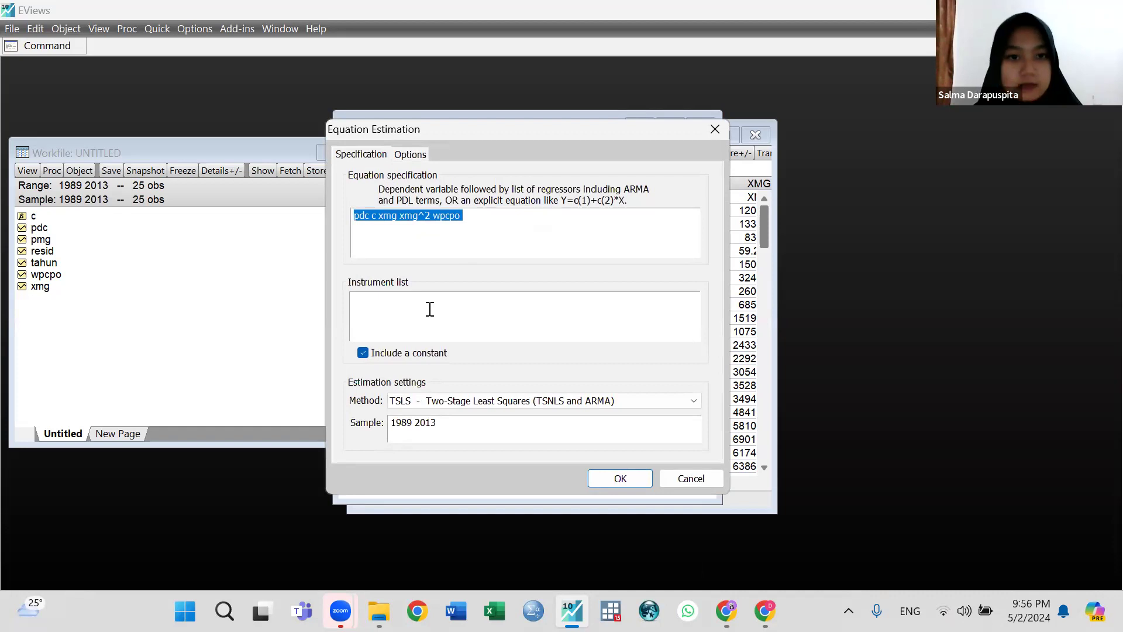
pyautogui.press('Tab')
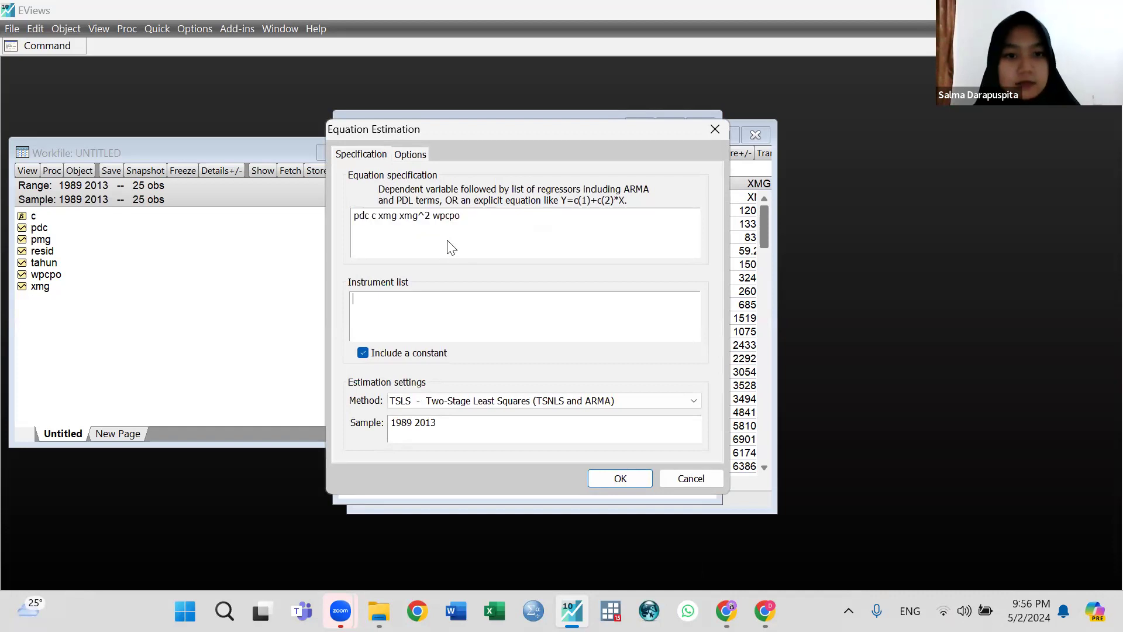
pyautogui.doubleClick(450, 243)
pyautogui.press('BackSpace')
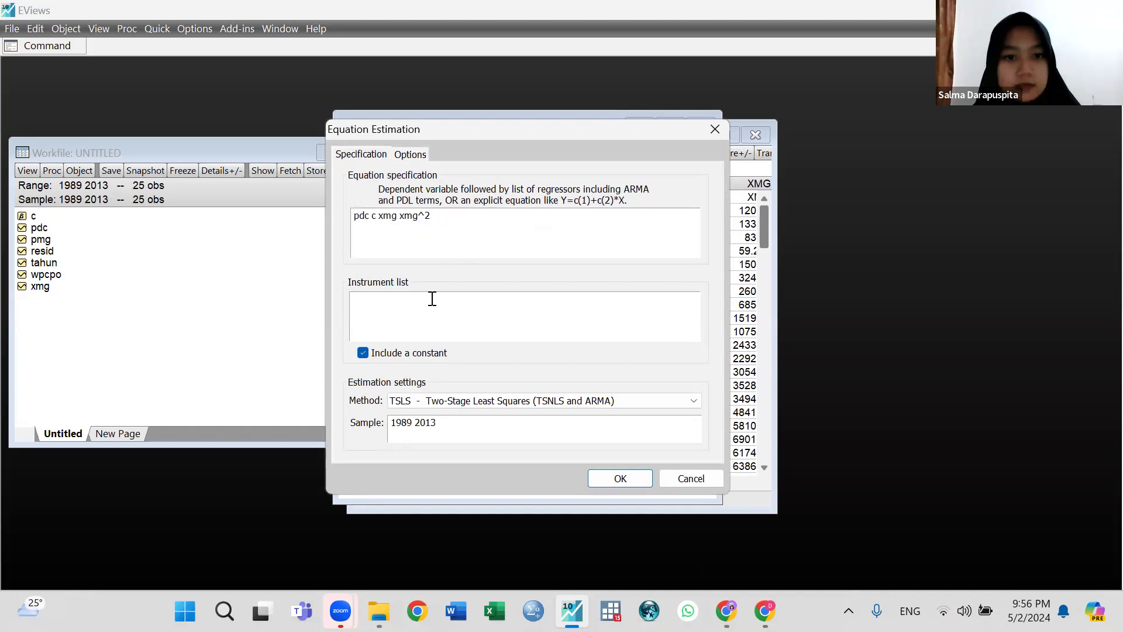
# Change the two-stage least squares equation specification to pmg c pdc xmg xmg^2
pyautogui.click(379, 229)
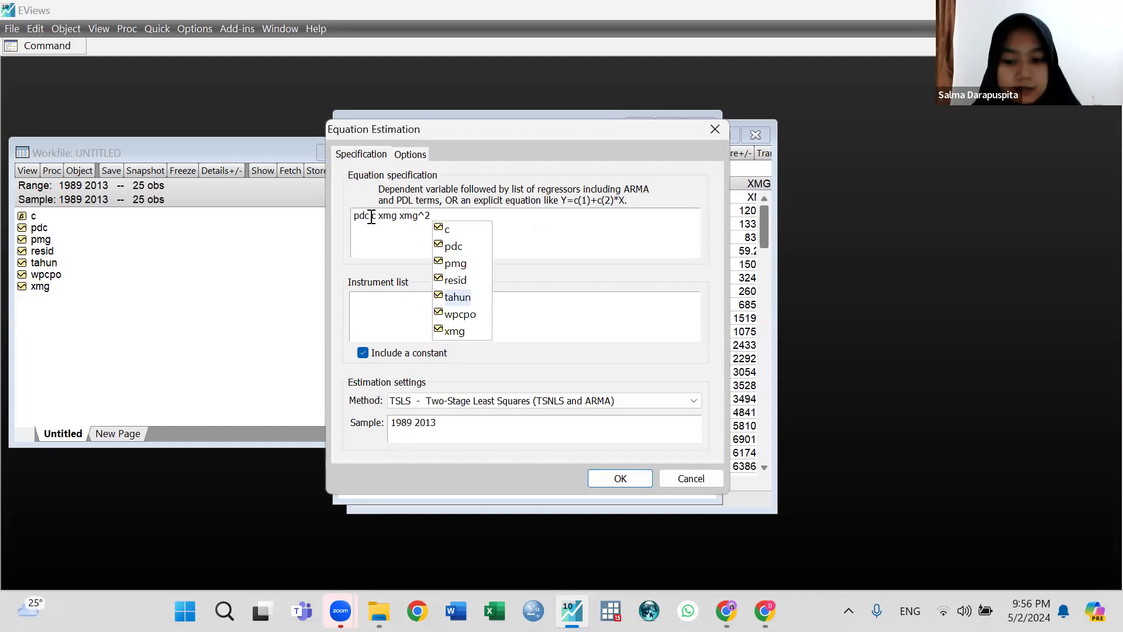
pyautogui.click(372, 218)
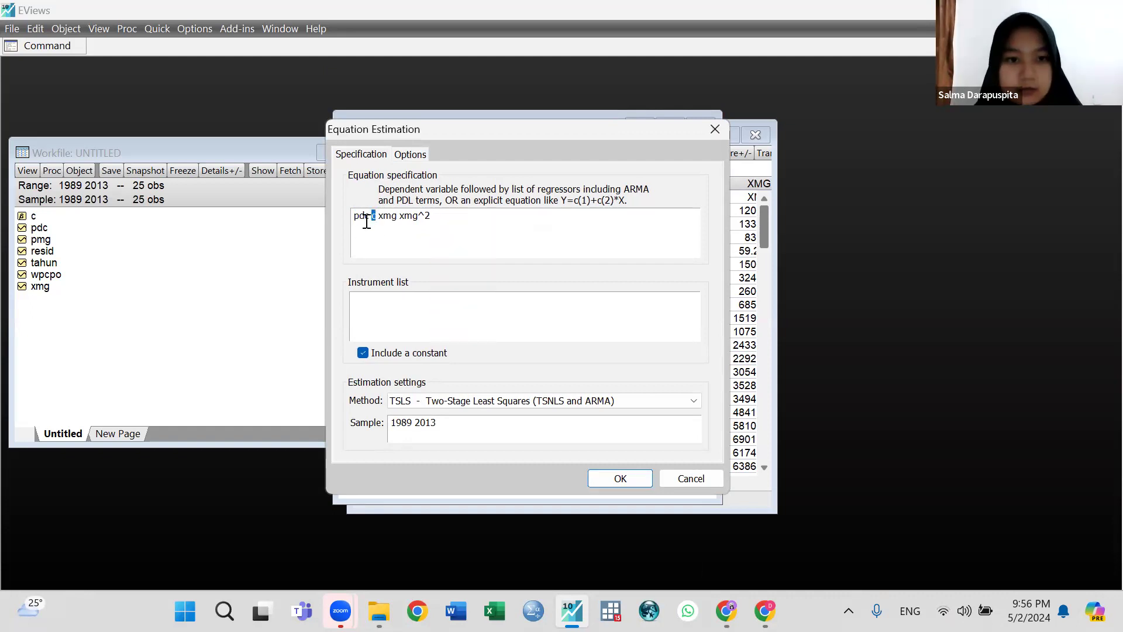
pyautogui.press('BackSpace')
pyautogui.press('BackSpace')
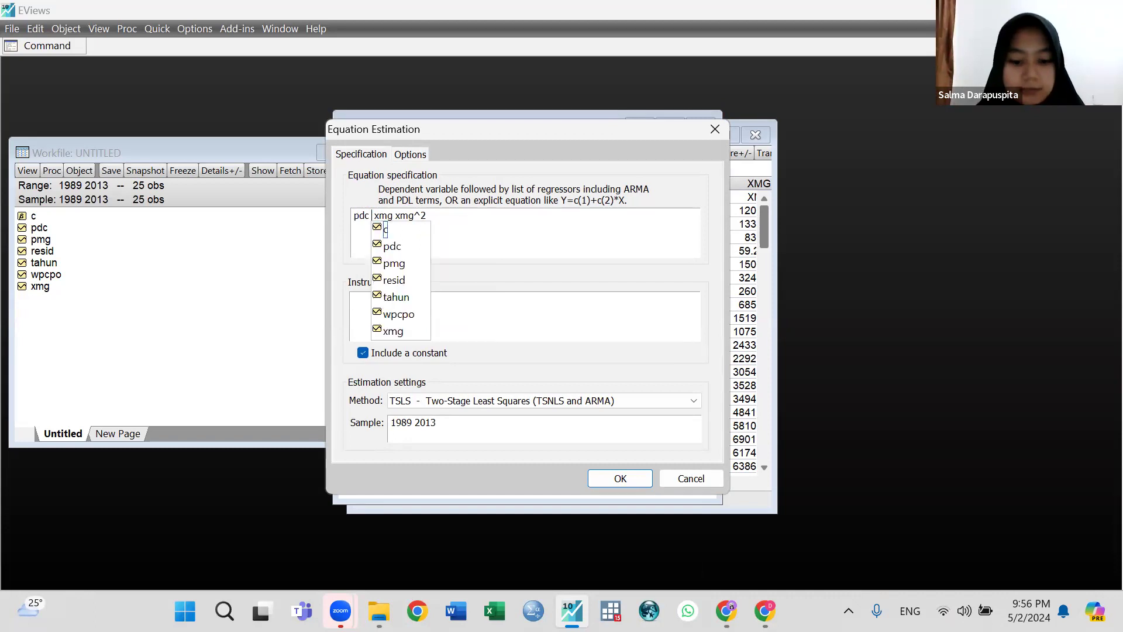
pyautogui.press('Home')
pyautogui.write('pmg ')
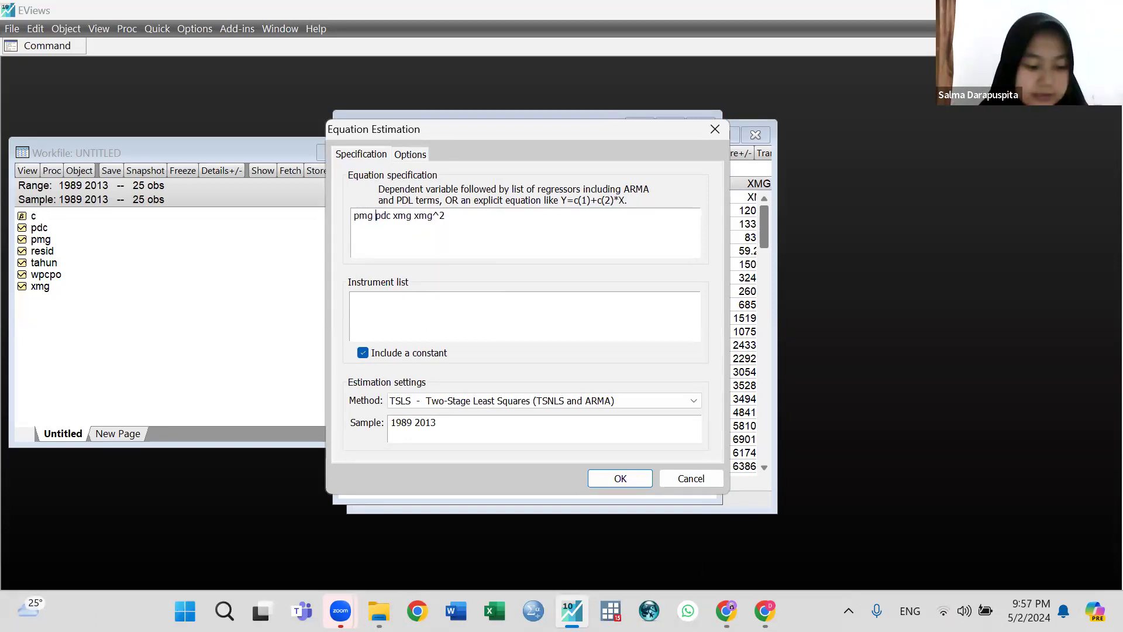
pyautogui.write('c')
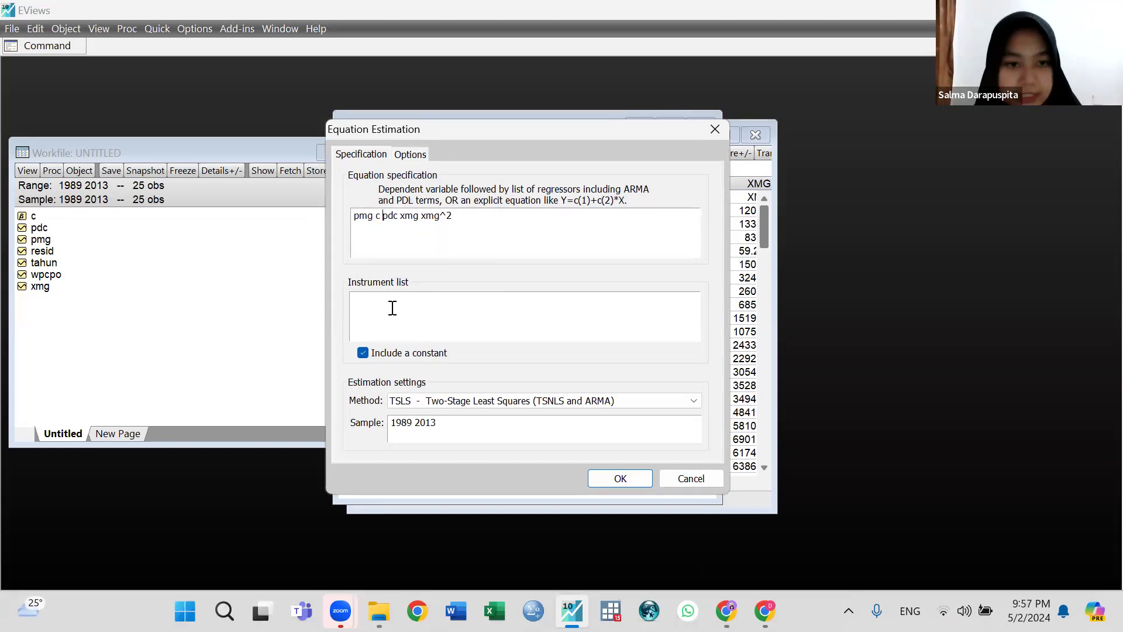
pyautogui.click(392, 308)
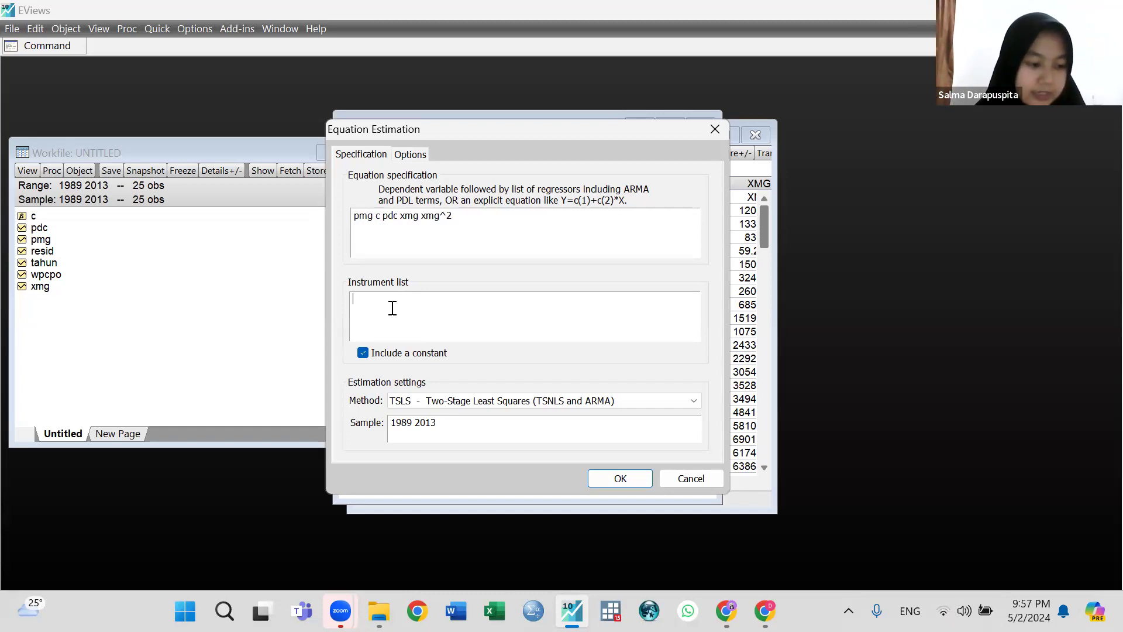
pyautogui.write('p')
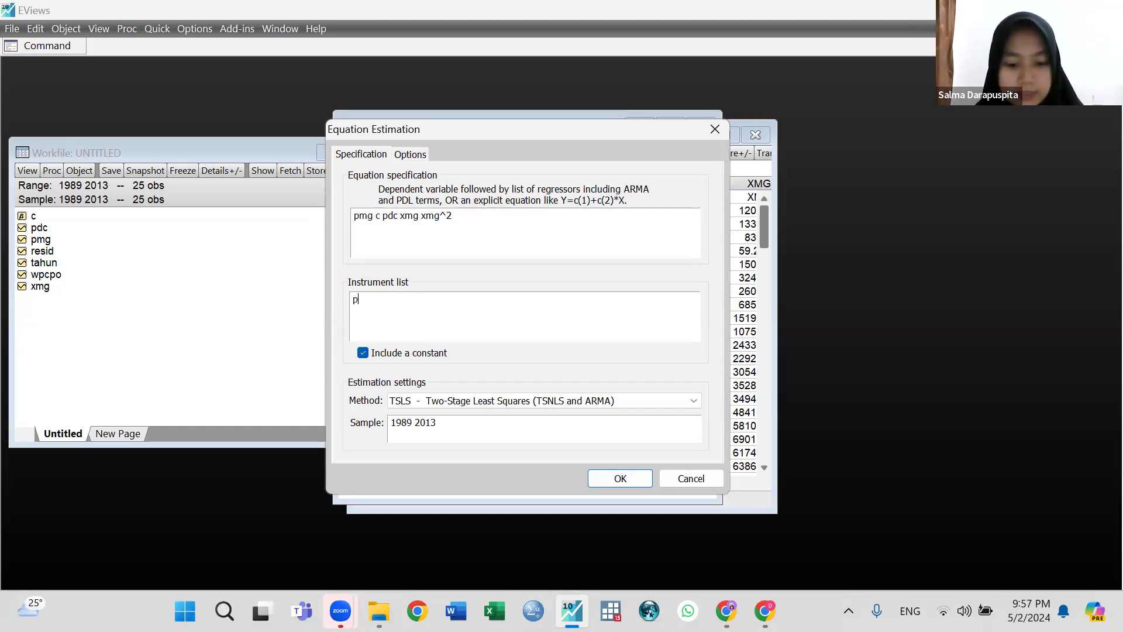
pyautogui.write('dc')
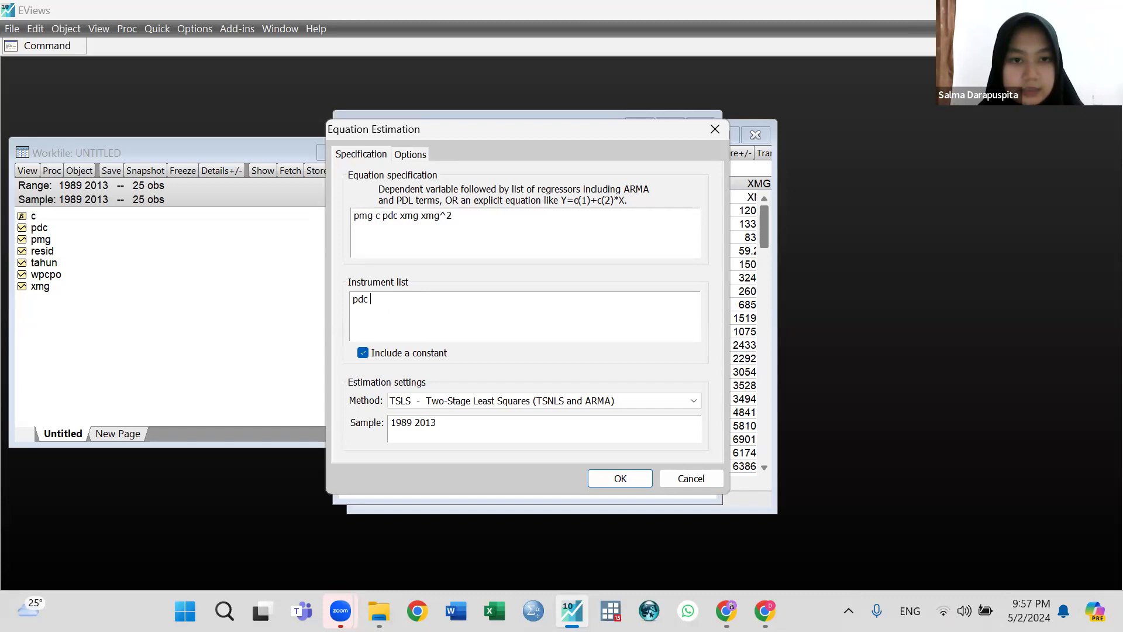
pyautogui.write(' xmg')
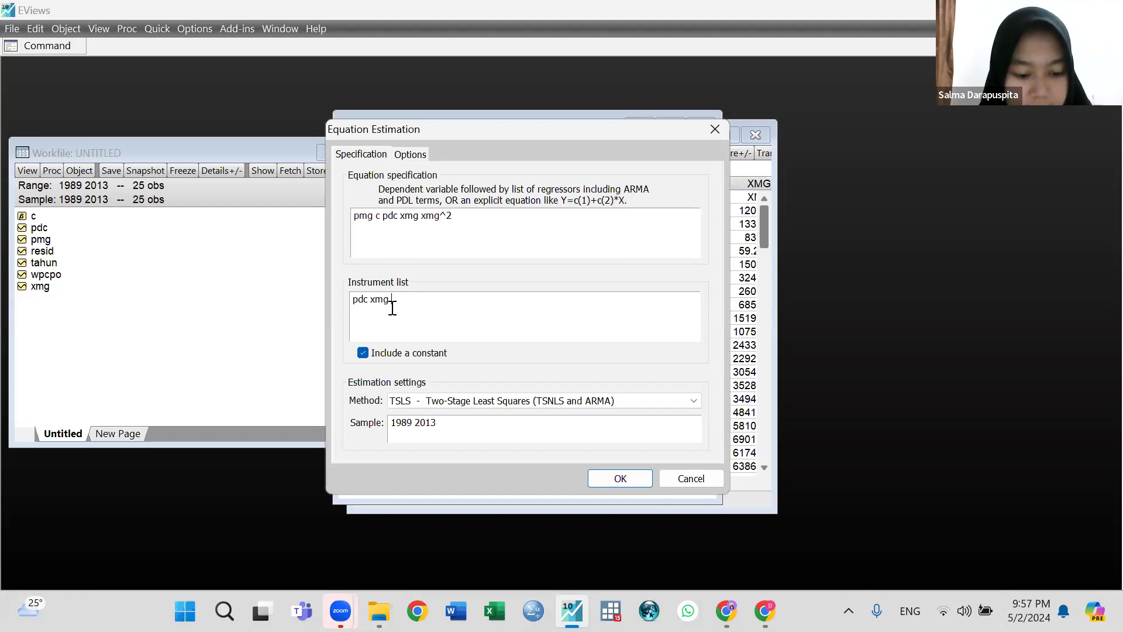
pyautogui.moveTo(392, 308); pyautogui.dragTo(332, 296)
pyautogui.press('BackSpace')
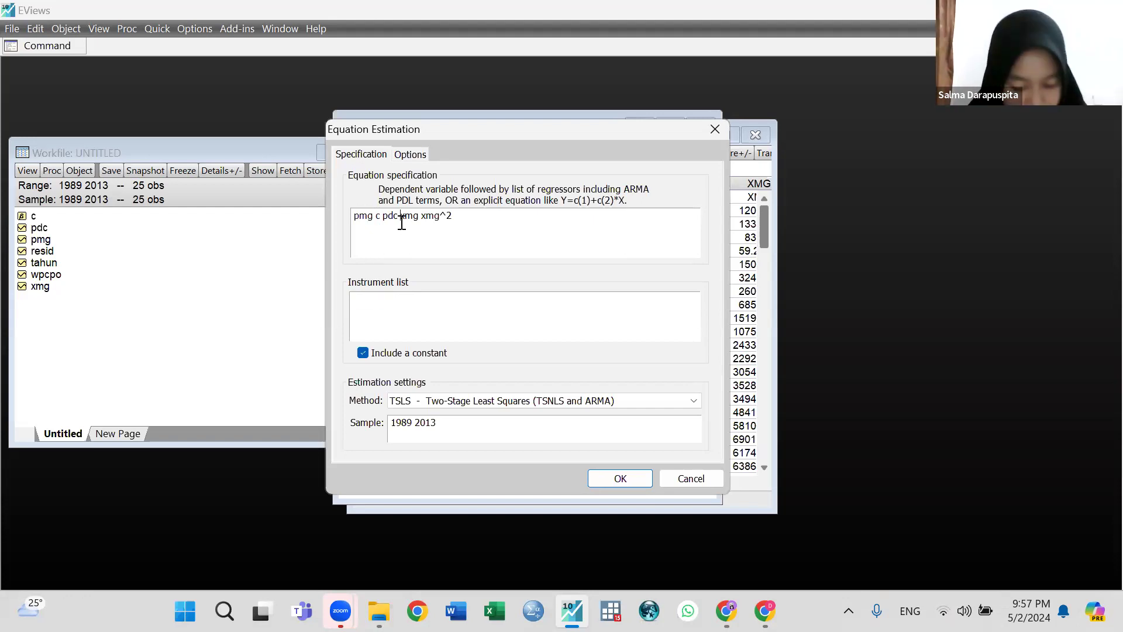
# Set the instrument list to xmg xmg^2 wpcpo, estimate the PMG equation, and inspect the t-statistics of its constant and PDC
pyautogui.moveTo(400, 220); pyautogui.dragTo(458, 217)
pyautogui.hotkey('ctrl', 'c')
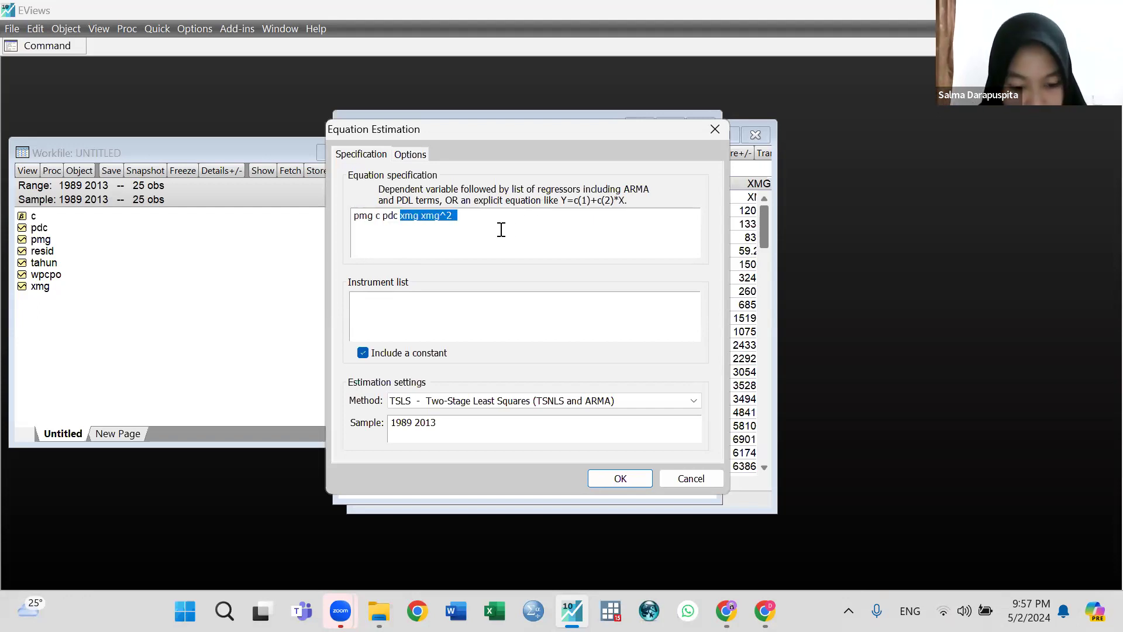
pyautogui.click(416, 307)
pyautogui.hotkey('ctrl', 'v')
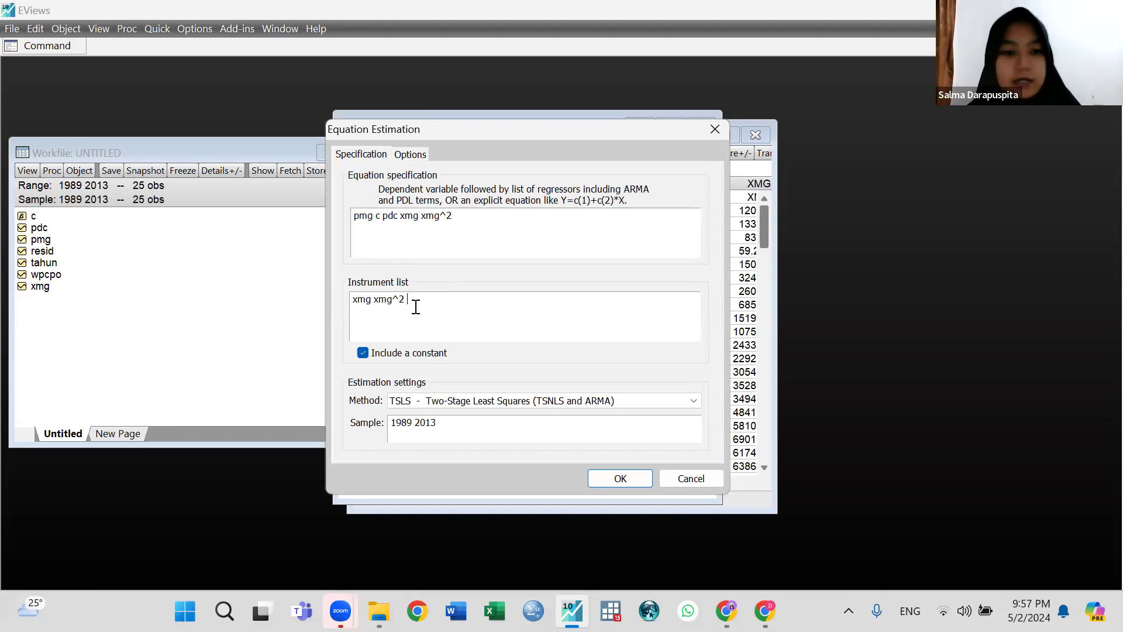
pyautogui.write('wpcpo')
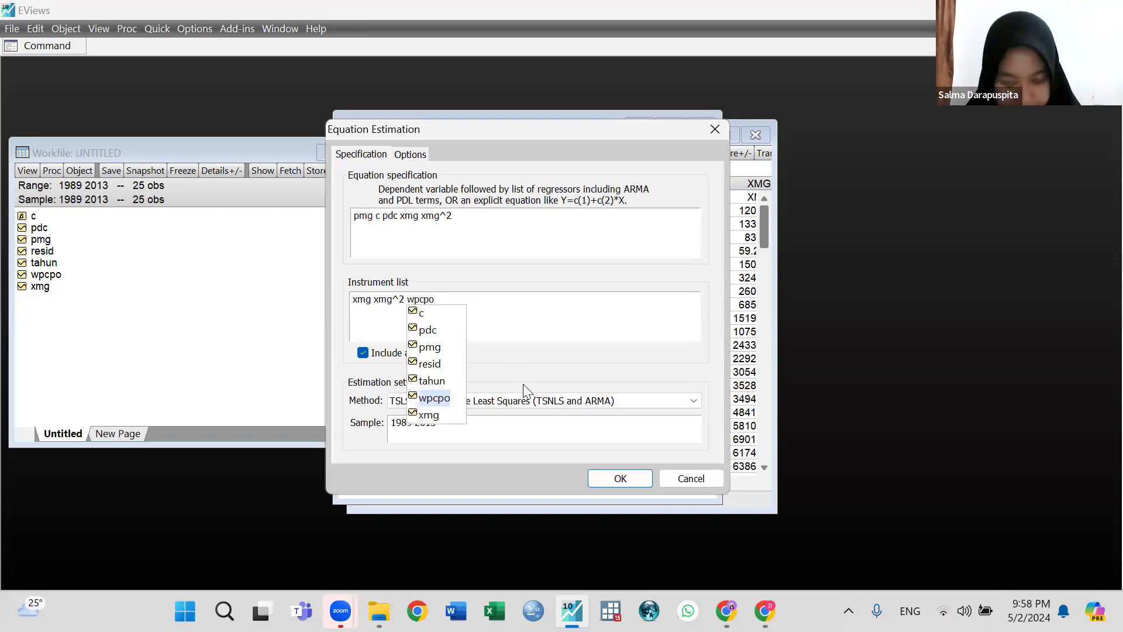
pyautogui.click(608, 478)
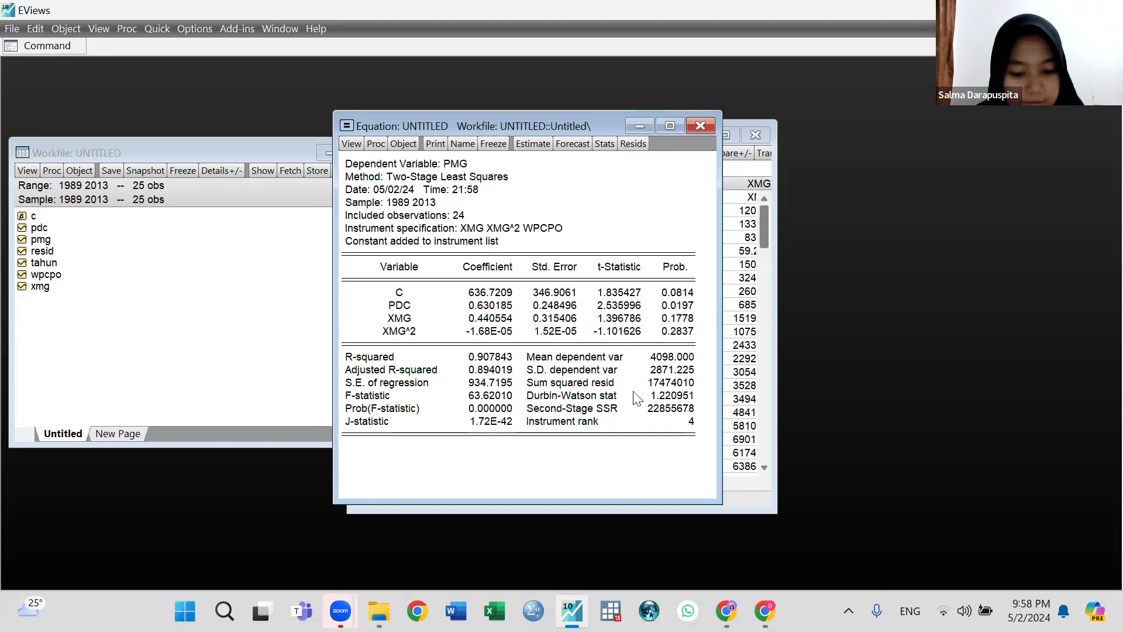
pyautogui.click(628, 297)
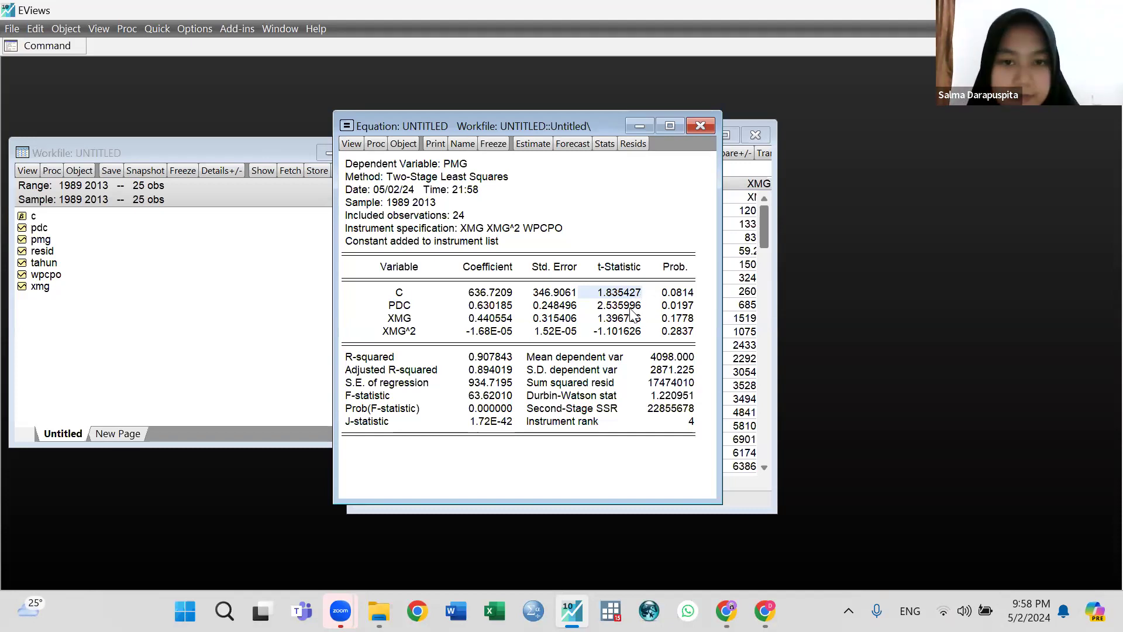
pyautogui.click(630, 309)
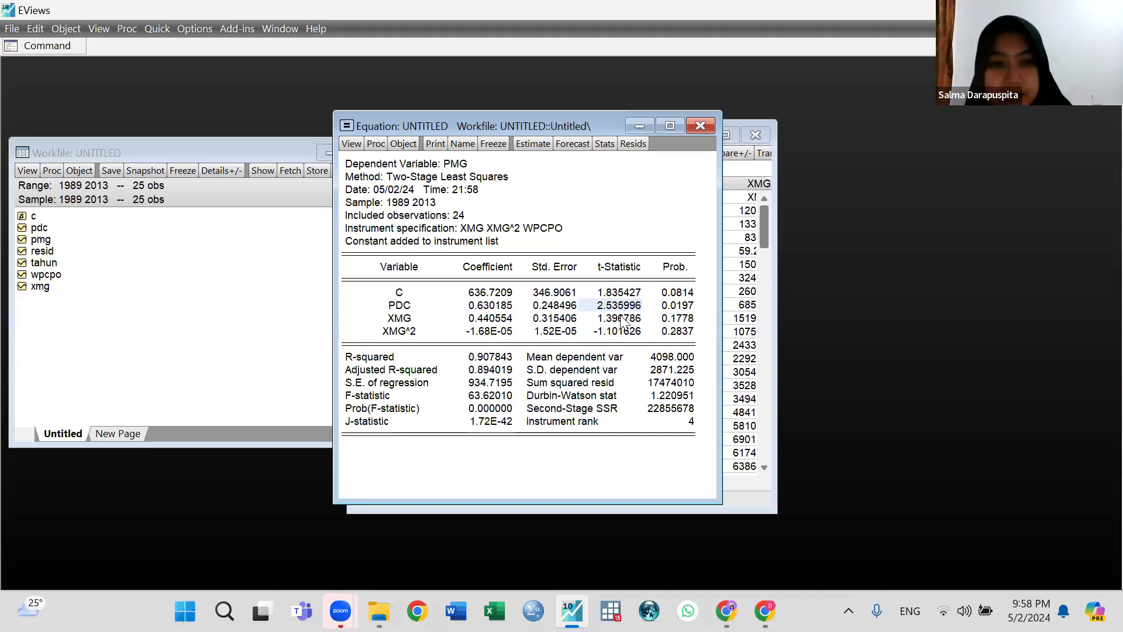
# Run the Regressor Endogeneity Test on the PMG equation for pdc and check the probability against the null hypothesis
pyautogui.click(360, 146)
pyautogui.moveTo(397, 265)
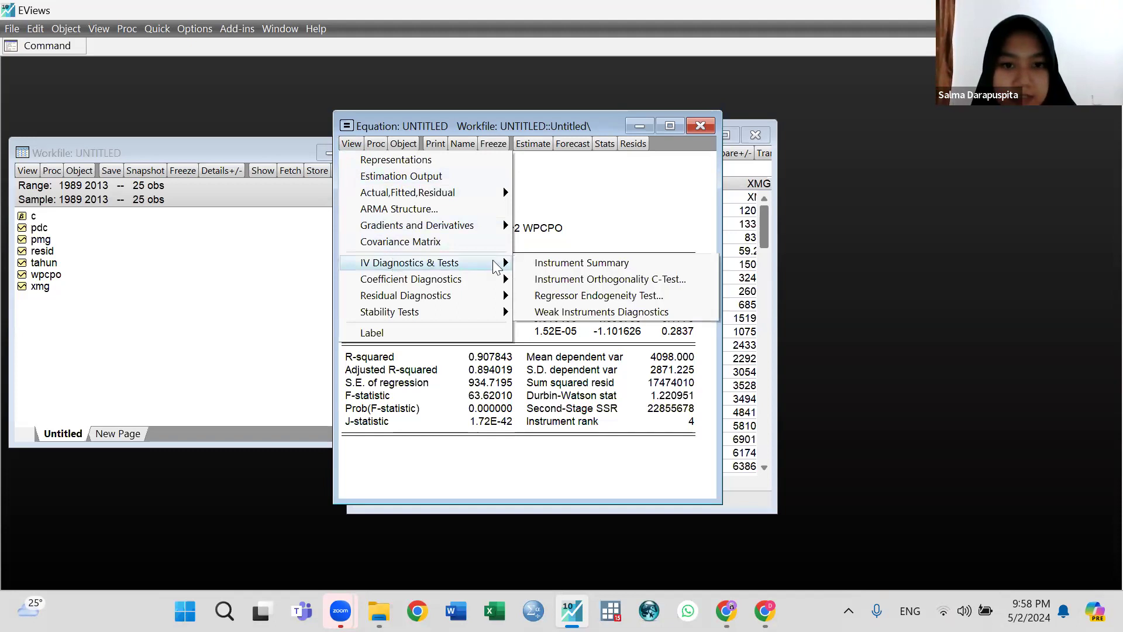
pyautogui.click(576, 296)
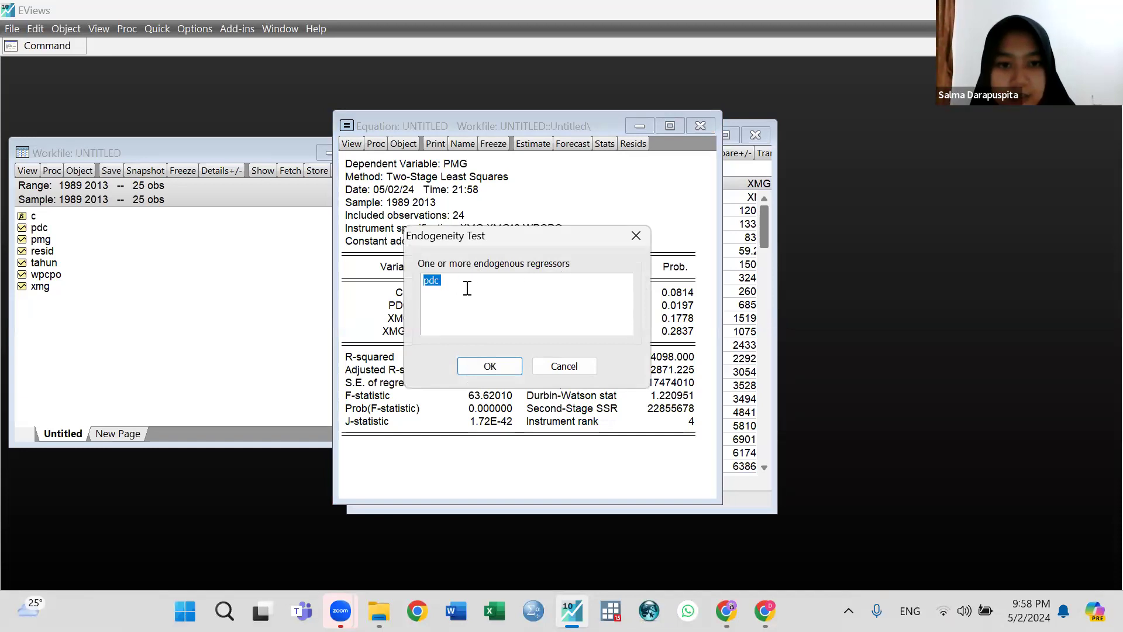
pyautogui.click(480, 299)
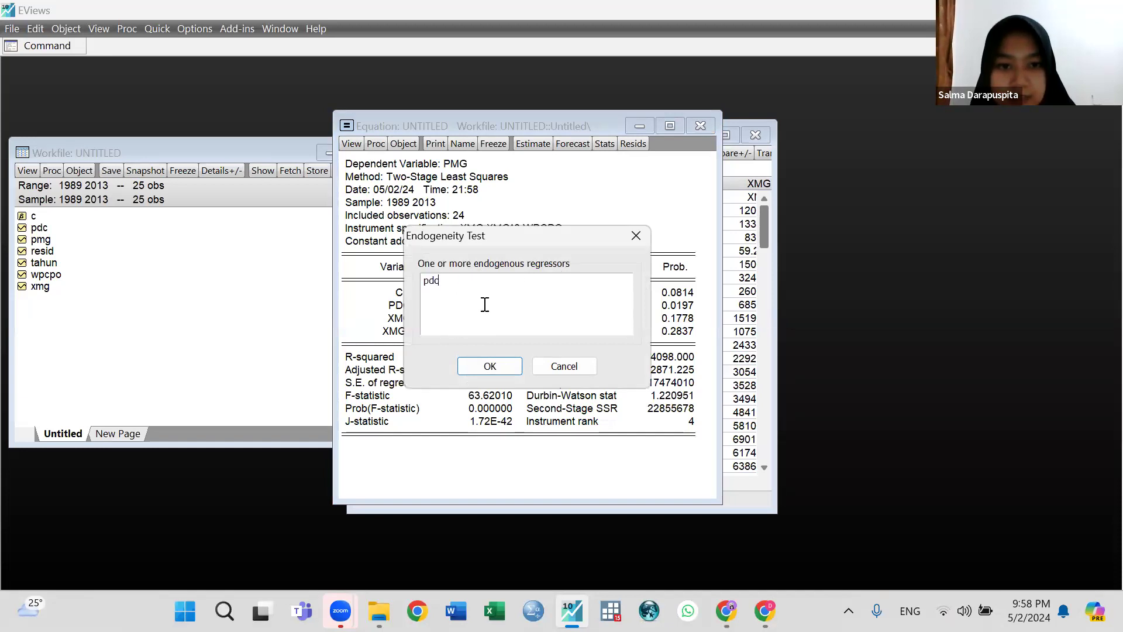
pyautogui.click(501, 363)
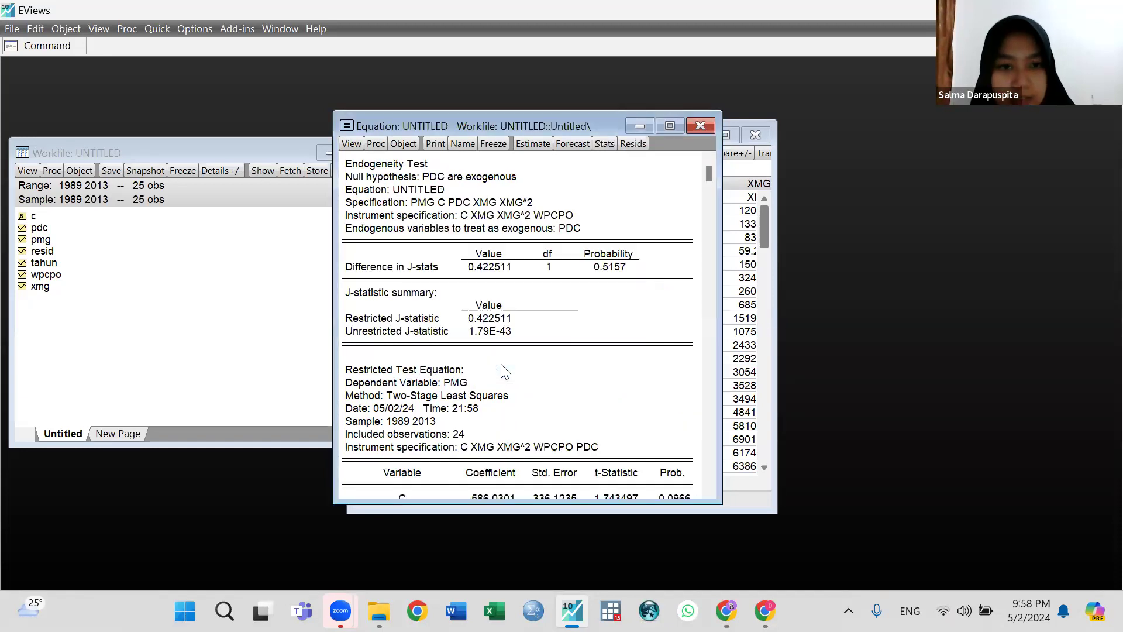
pyautogui.click(609, 276)
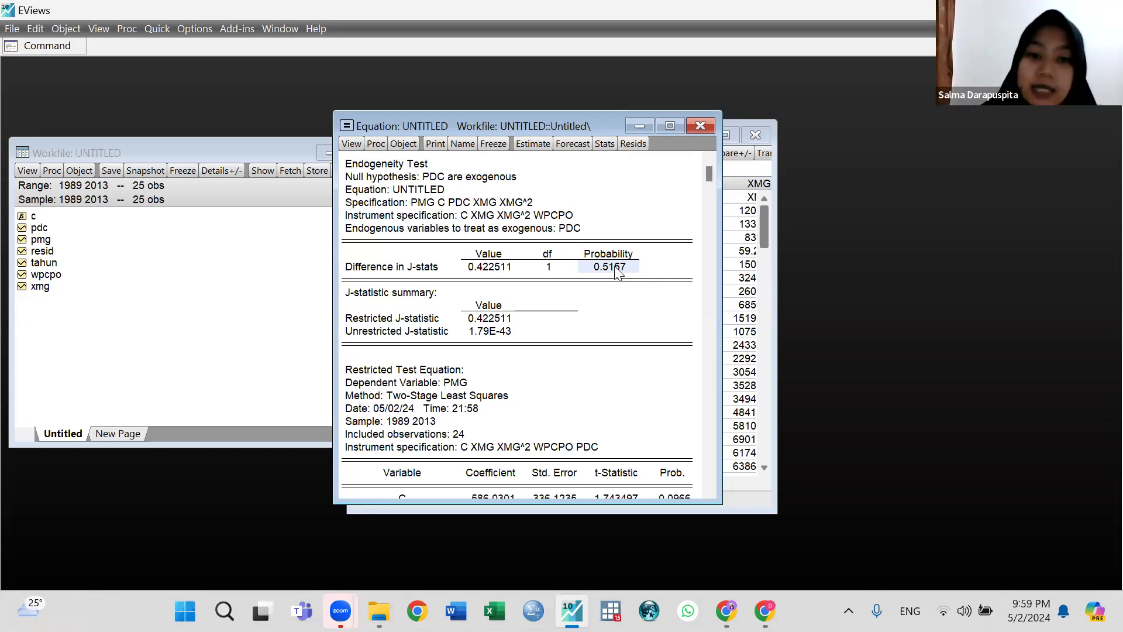
pyautogui.click(436, 174)
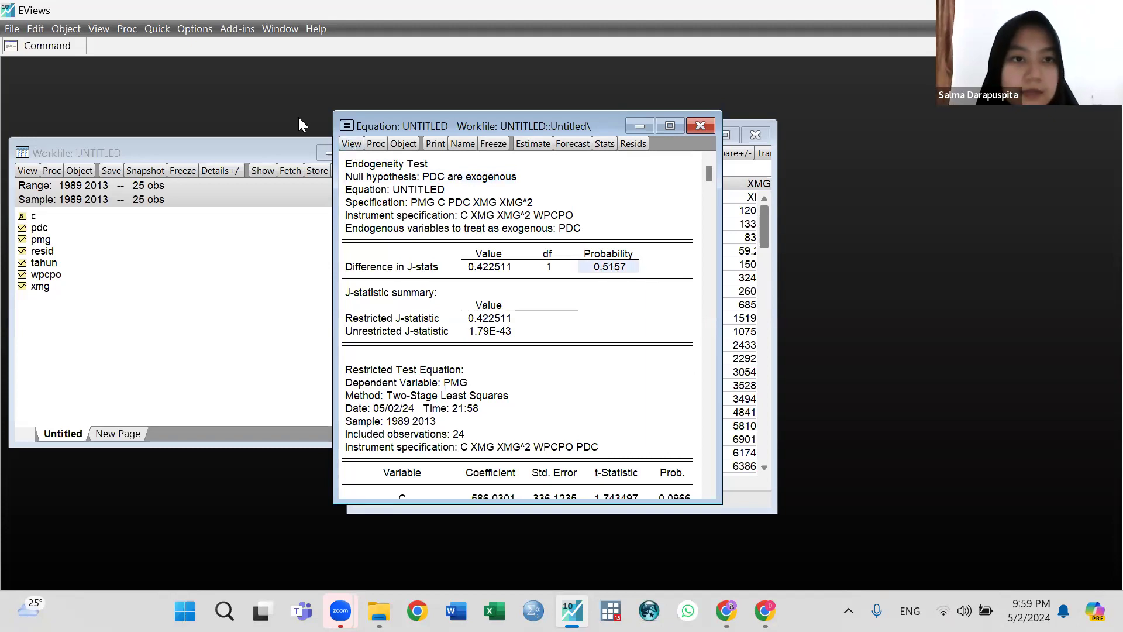
# Run the Weak Instruments Diagnostics on the PMG equation and check the Cragg-Donald F-statistic
pyautogui.click(351, 144)
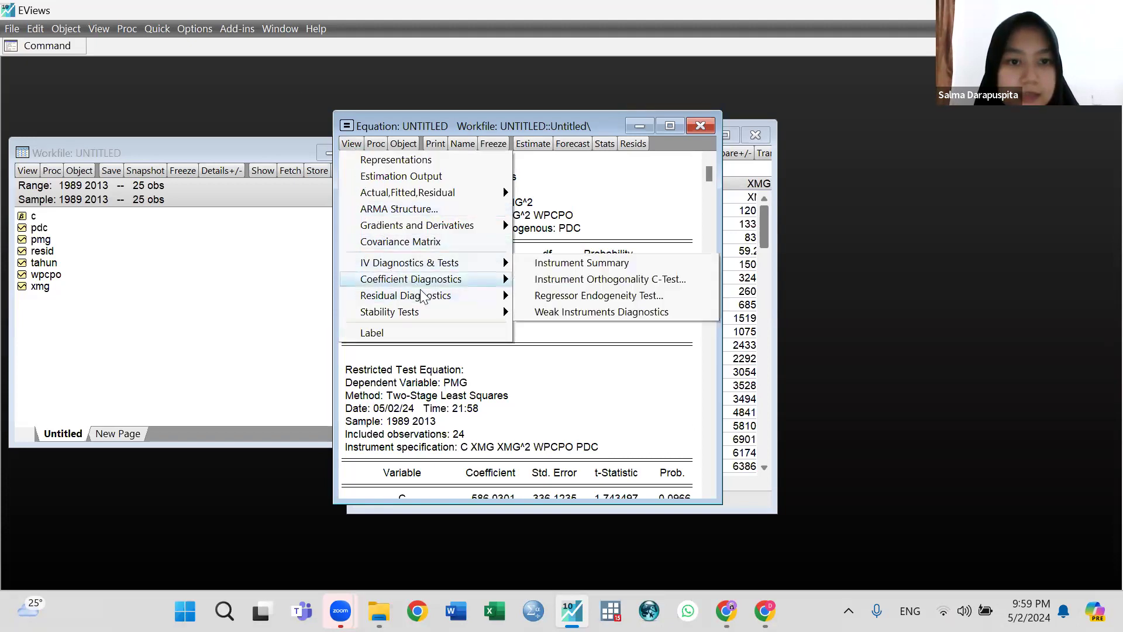
pyautogui.click(282, 80)
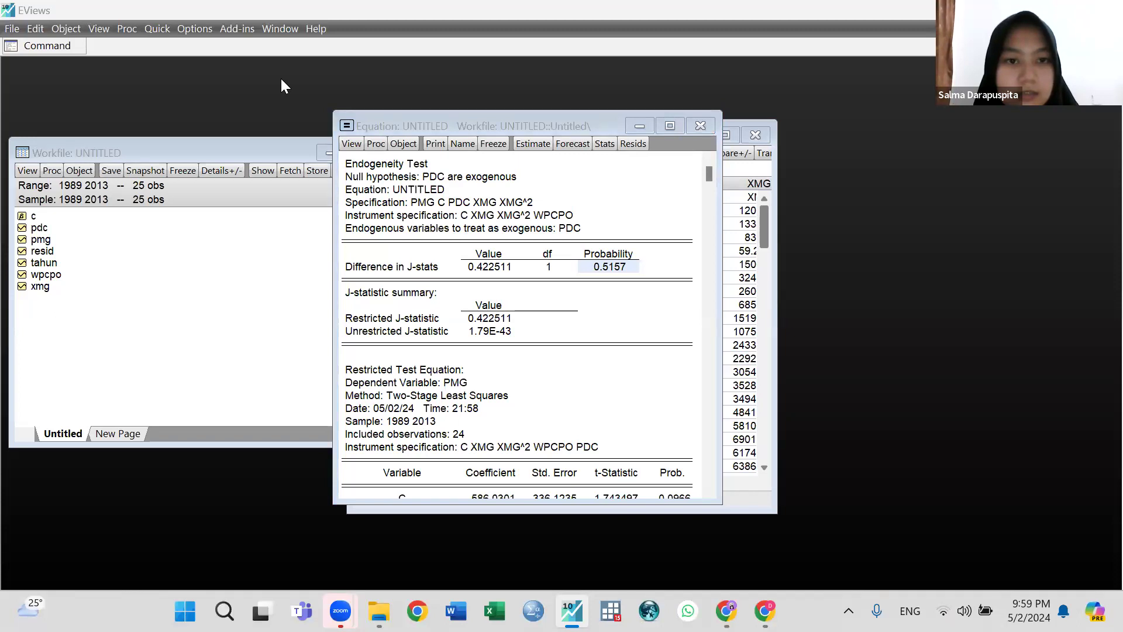
pyautogui.click(351, 143)
pyautogui.moveTo(451, 279)
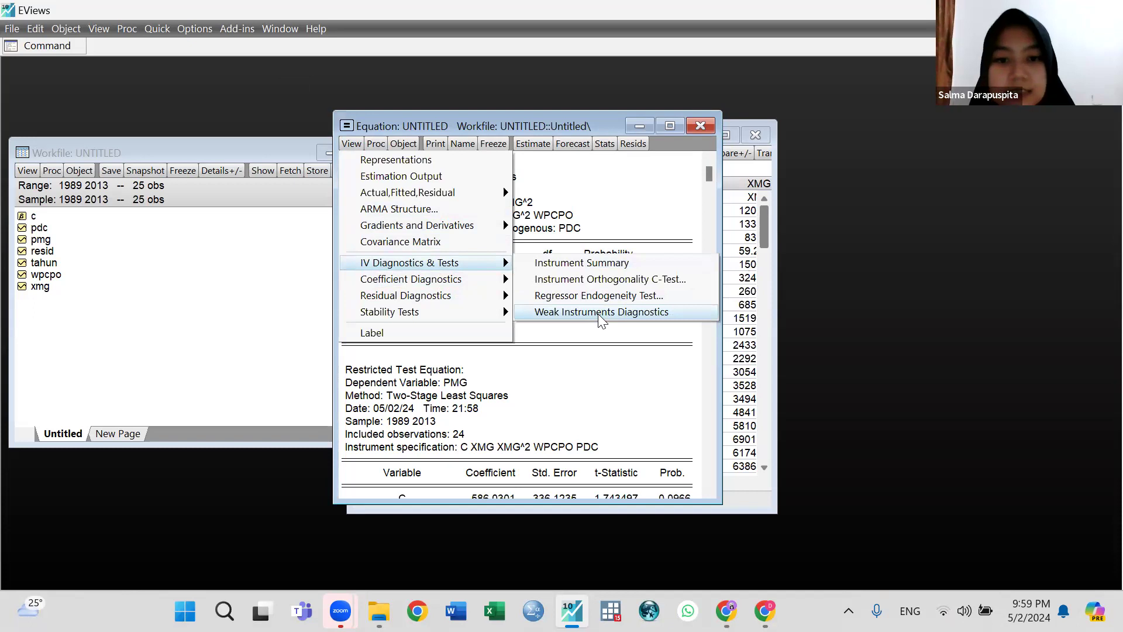
pyautogui.click(601, 313)
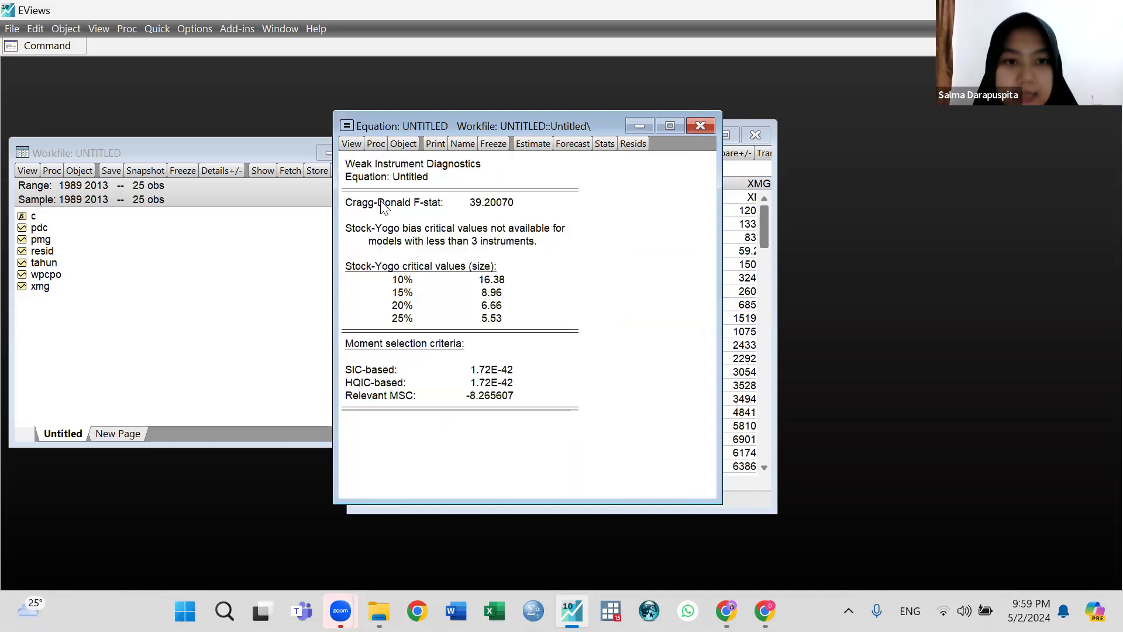
pyautogui.click(508, 206)
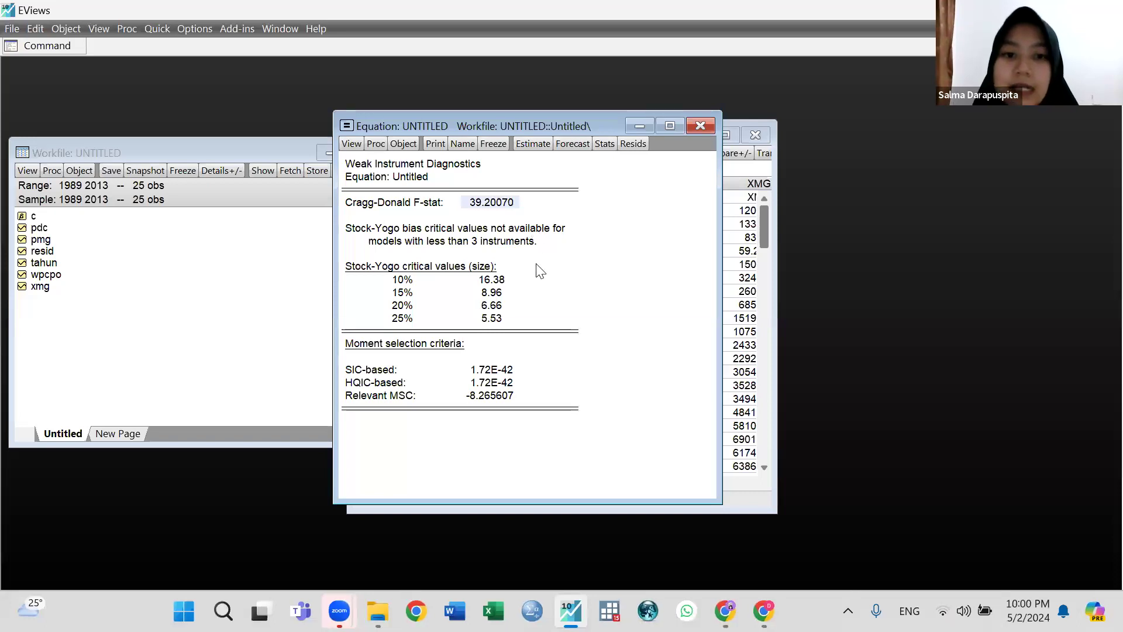